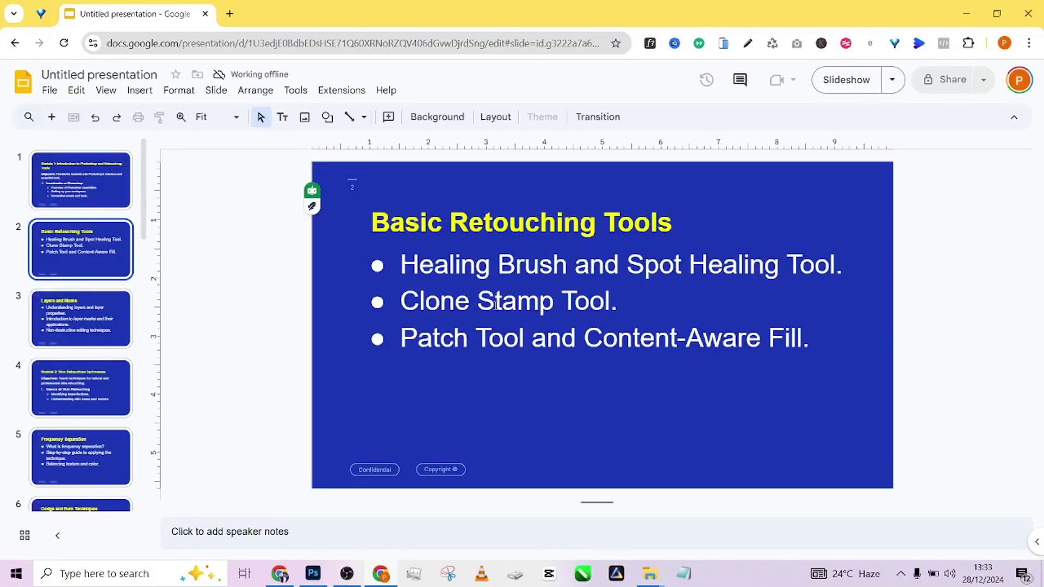
# Step: Go to the Basic Retouching Tools slide, then bring up the DSC_8661.NEF portrait in Photoshop
pyautogui.click(79, 188)
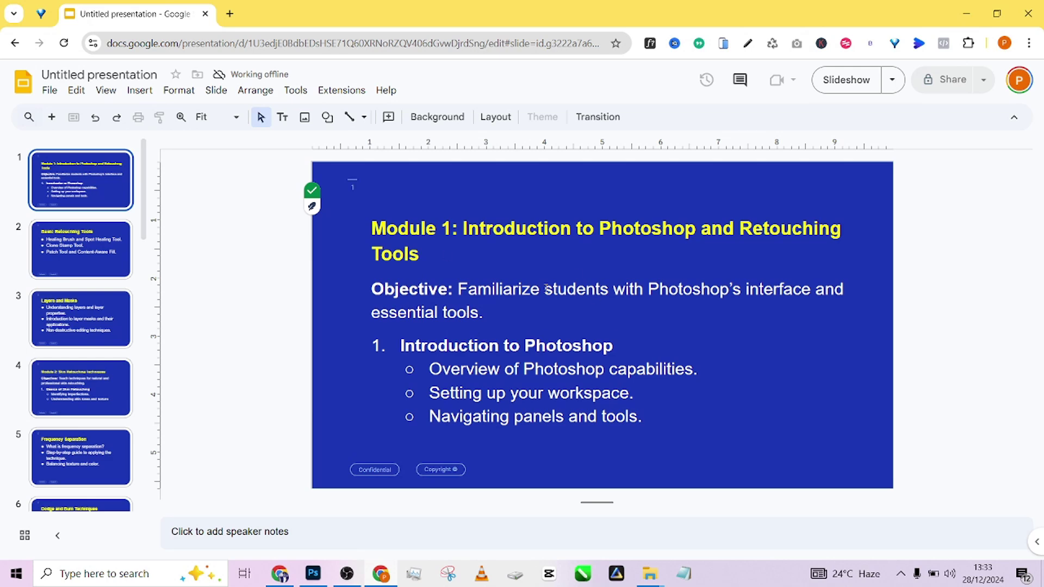
pyautogui.press('Down')
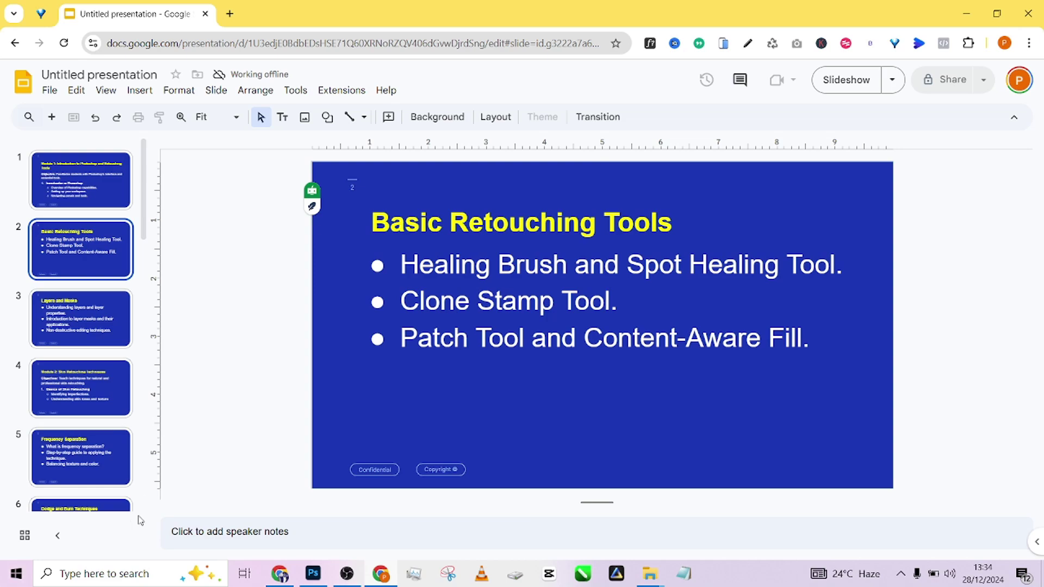
pyautogui.click(312, 573)
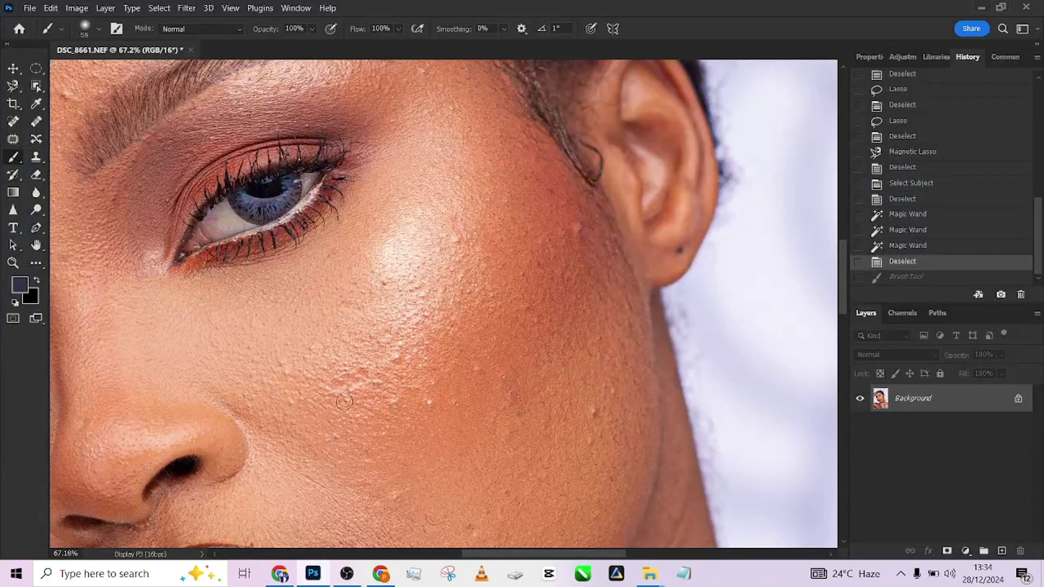
pyautogui.scroll(-6, 485, 246)
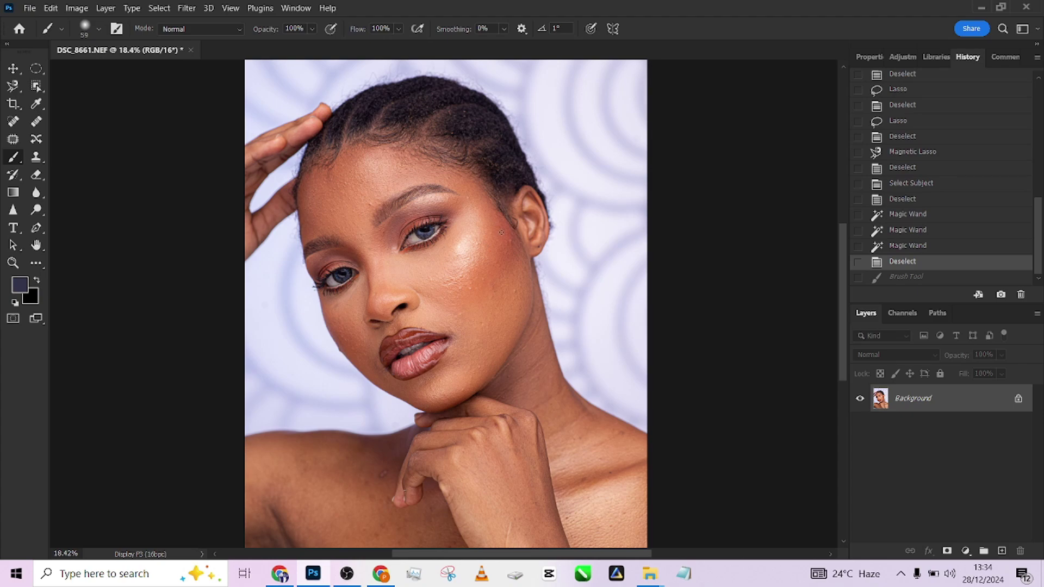
pyautogui.scroll(5, 538, 229)
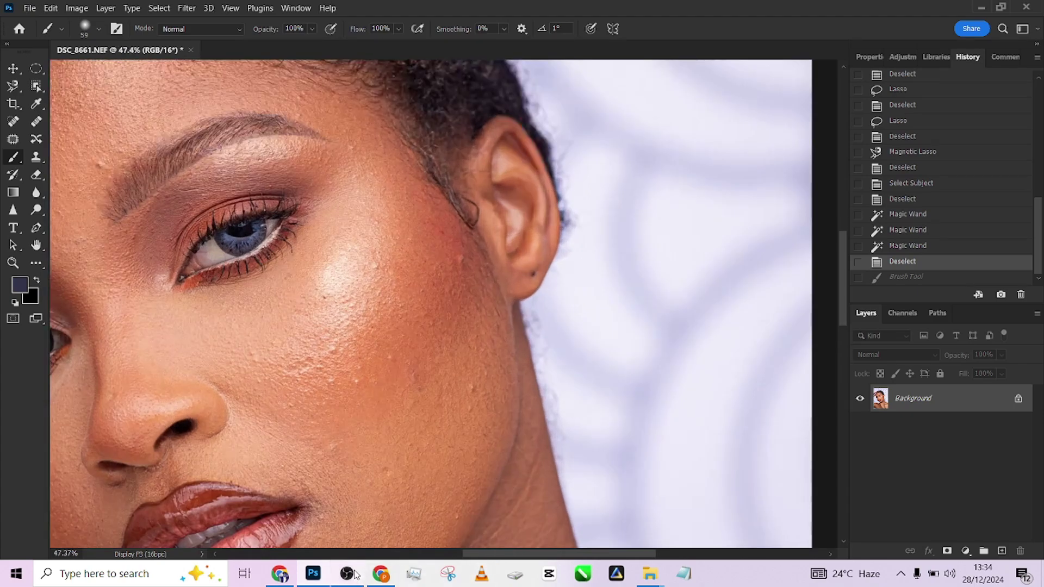
# Step: Return from the slides to the portrait and choose the Spot Healing Brush in Content-Aware mode
pyautogui.click(375, 577)
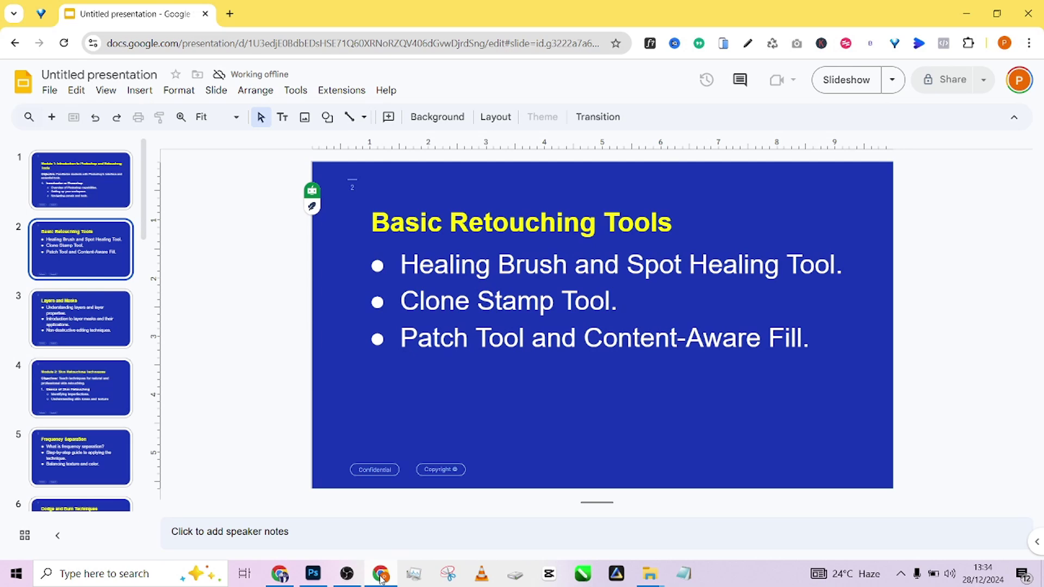
pyautogui.click(380, 577)
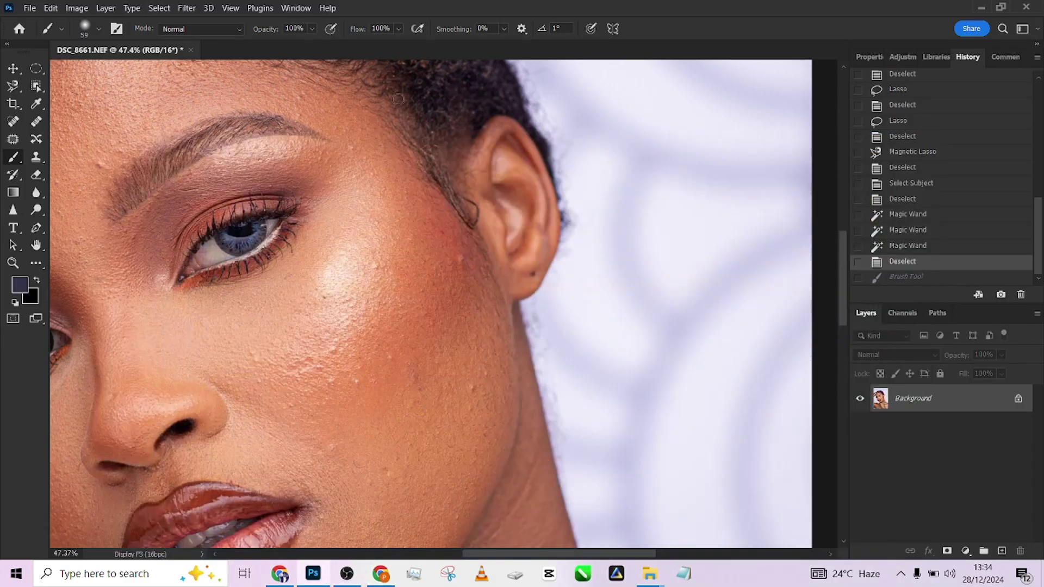
pyautogui.click(13, 122)
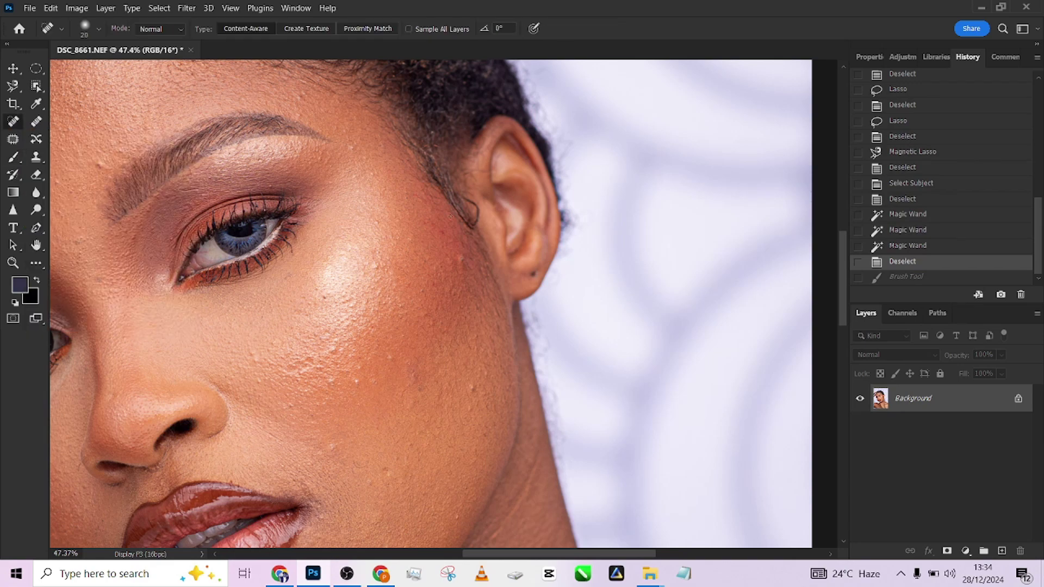
# Step: Duplicate the Background onto Layer 1 and set the healing brush size to 40
pyautogui.hotkey('ctrl', 'j')
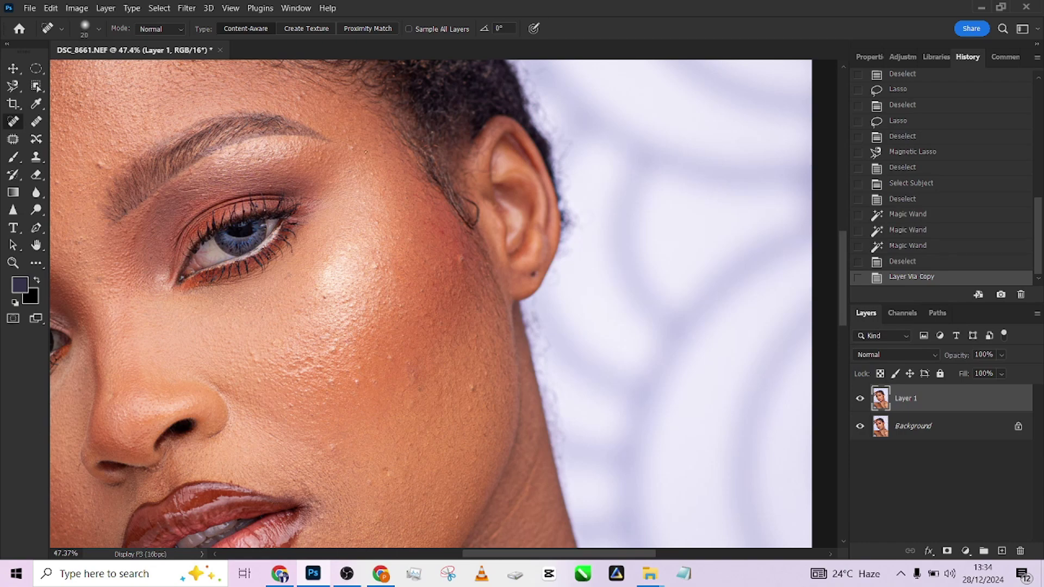
pyautogui.moveTo(350, 250); pyautogui.dragTo(361, 250)
# Step: Spot-heal the cheek blemishes and mole on Layer 1, then toggle its visibility to compare
pyautogui.scroll(3, 351, 372)
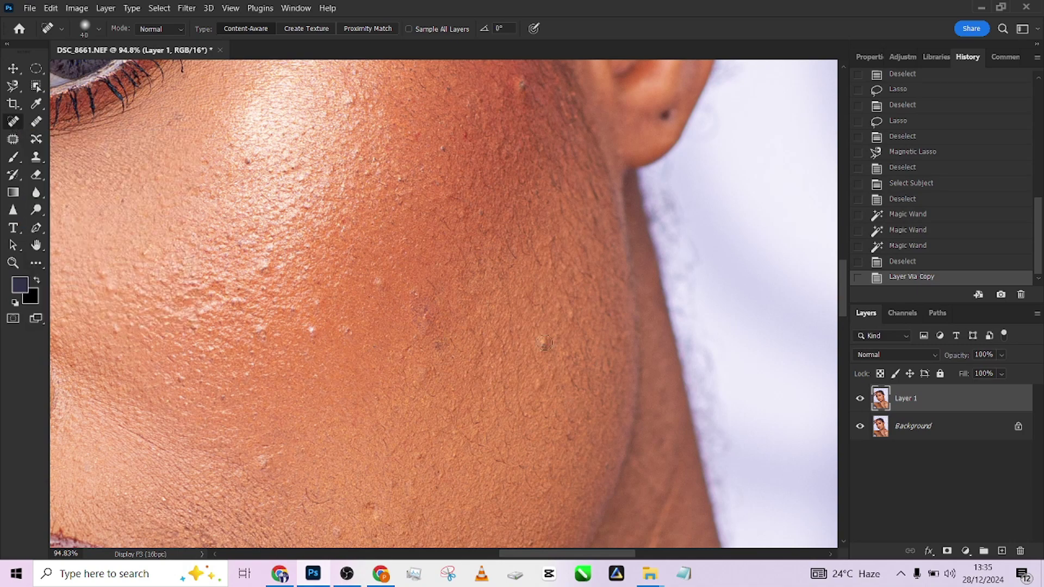
pyautogui.moveTo(544, 339); pyautogui.dragTo(538, 390)
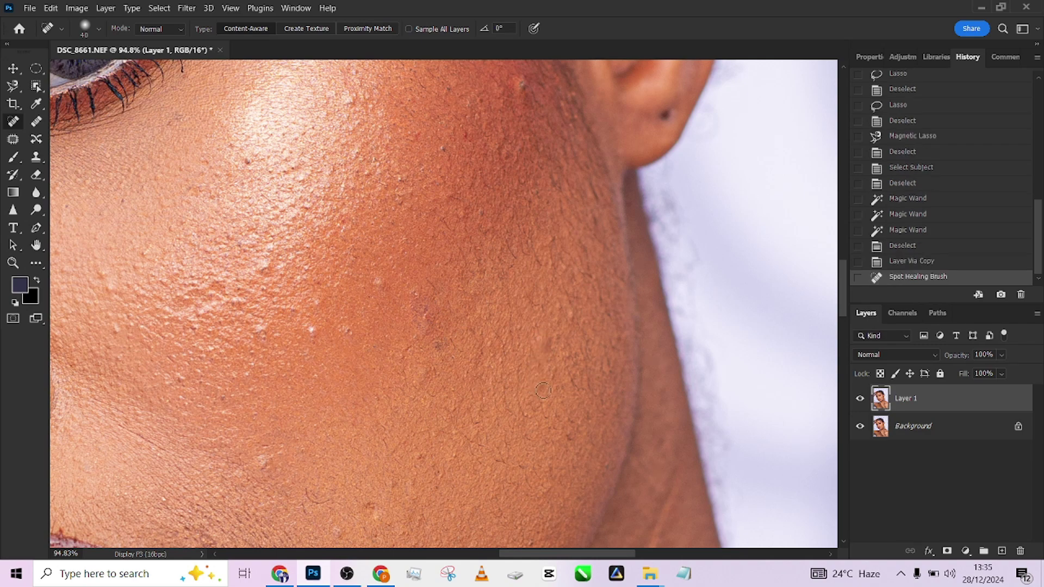
pyautogui.scroll(-2, 319, 346)
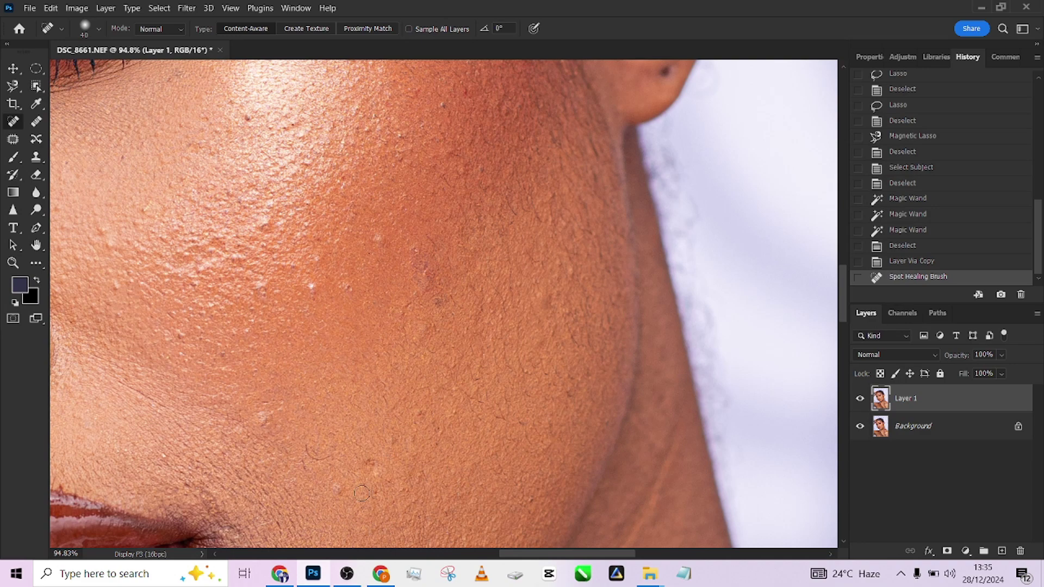
pyautogui.moveTo(366, 469); pyautogui.dragTo(339, 489)
pyautogui.moveTo(302, 448); pyautogui.dragTo(314, 457)
pyautogui.moveTo(325, 460); pyautogui.dragTo(333, 460)
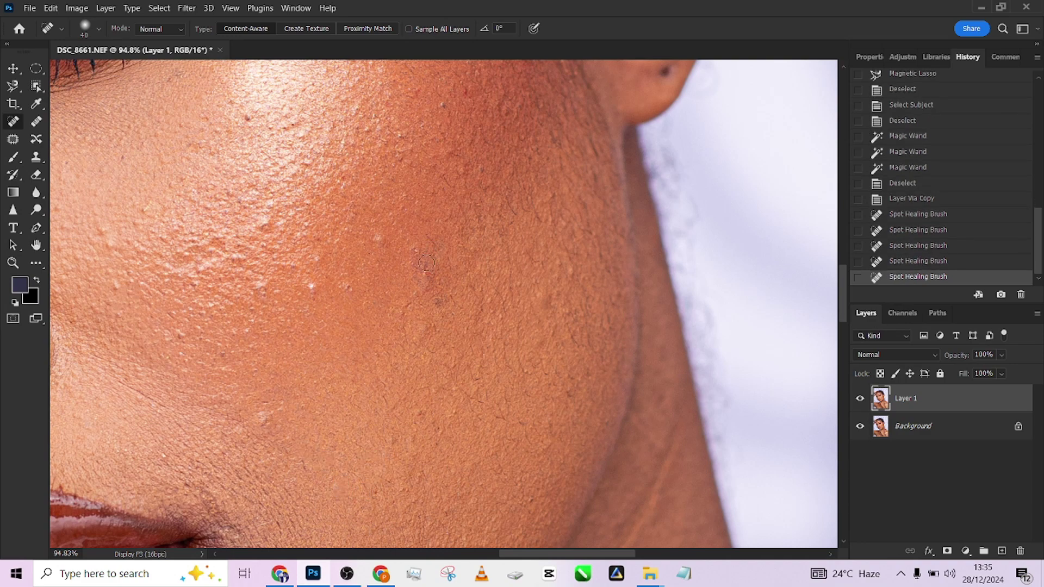
pyautogui.moveTo(426, 263); pyautogui.dragTo(436, 304)
pyautogui.moveTo(417, 250); pyautogui.dragTo(417, 256)
pyautogui.moveTo(471, 162); pyautogui.dragTo(460, 175)
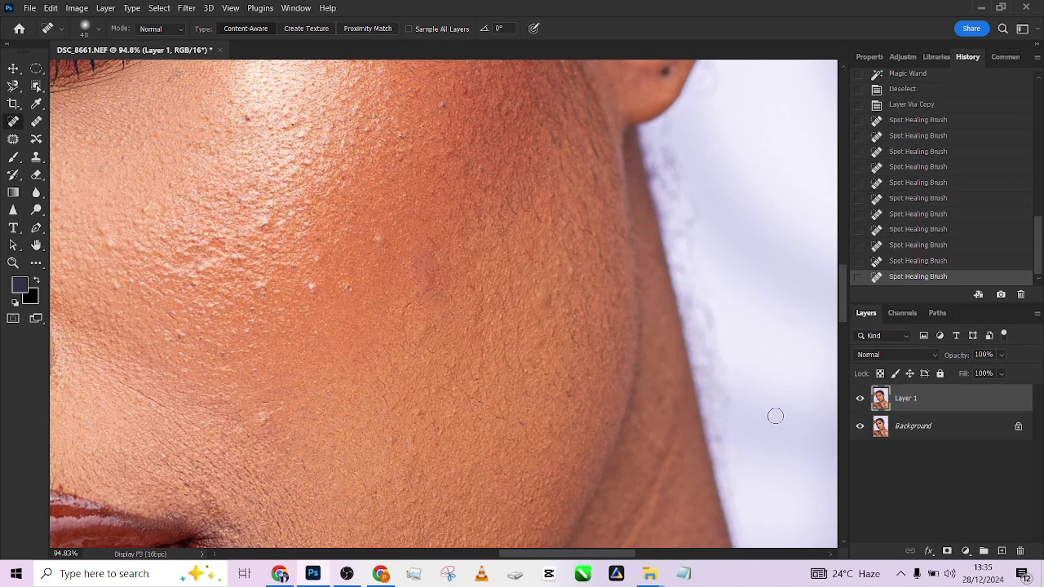
pyautogui.click(859, 398)
pyautogui.click(859, 400)
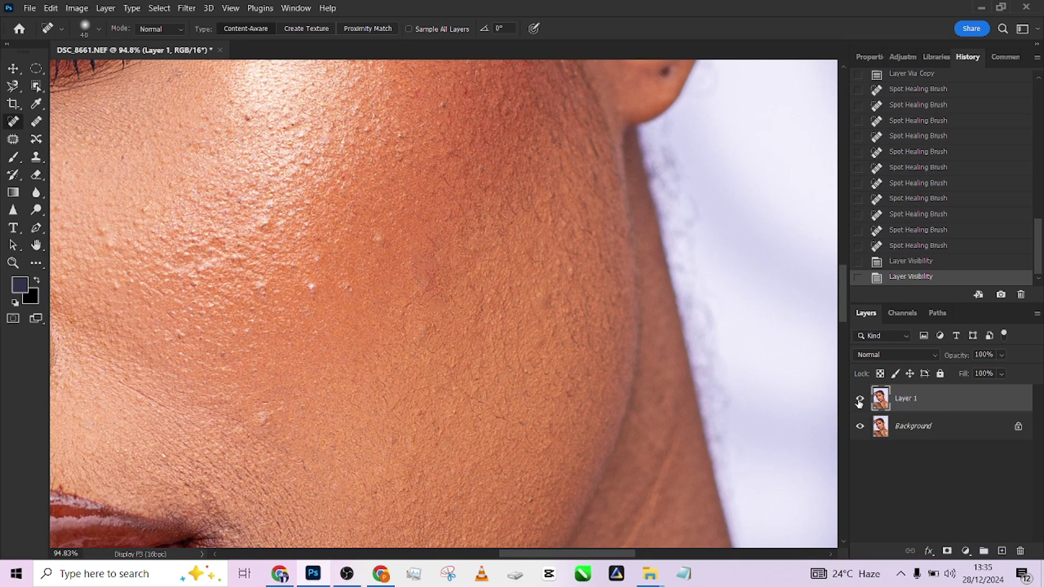
# Step: Replace Layer 1 with a fresh Background copy and set the Healing Brush to size 50
pyautogui.moveTo(962, 402); pyautogui.dragTo(1019, 551)
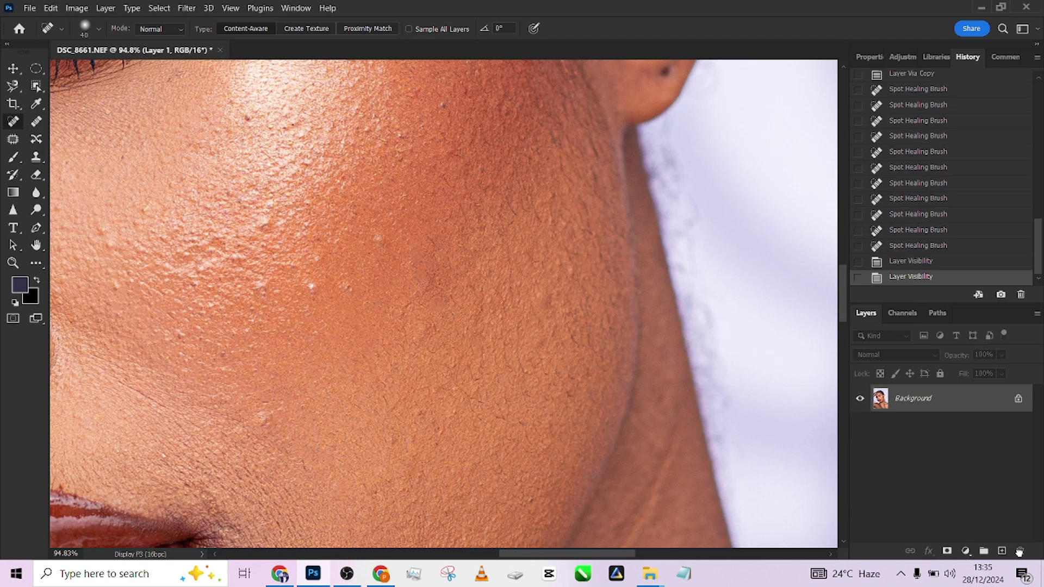
pyautogui.hotkey('ctrl', 'j')
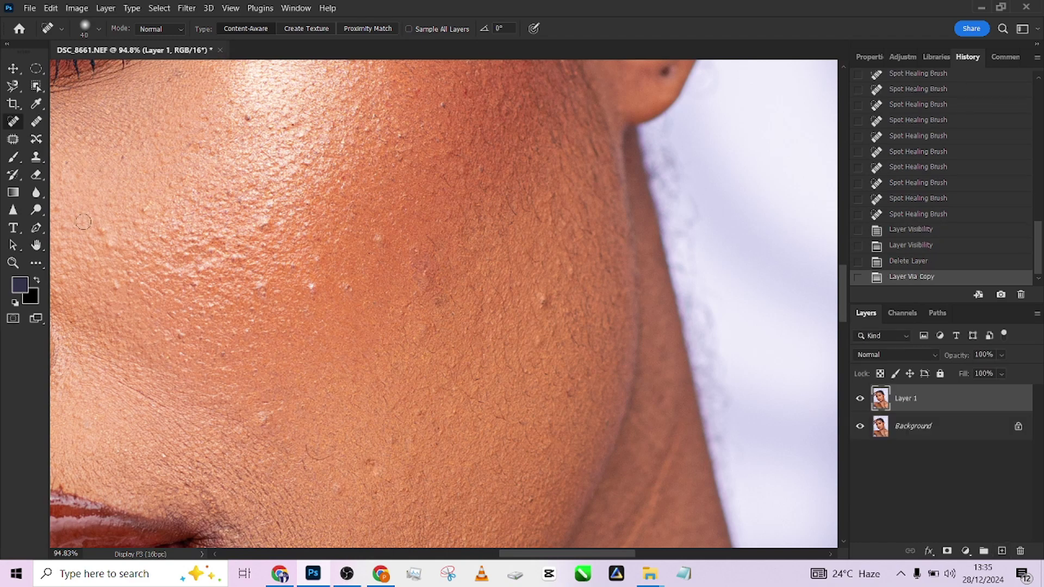
pyautogui.click(36, 121)
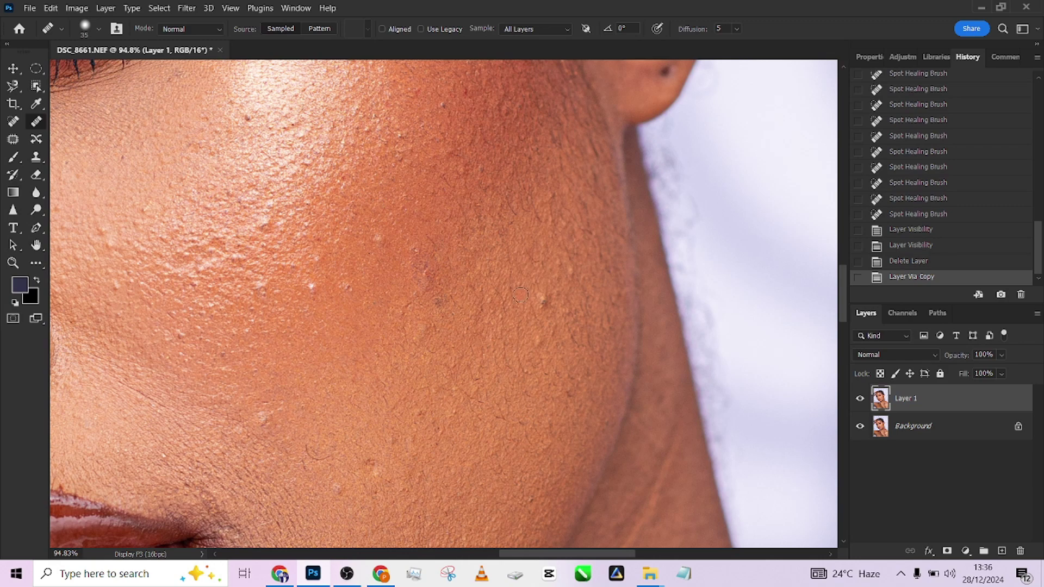
pyautogui.press(']')
pyautogui.press(']')
# Step: Heal the cheek spots with sampled clean skin, working from lower to upper cheek
pyautogui.click(546, 302)
pyautogui.click(544, 302)
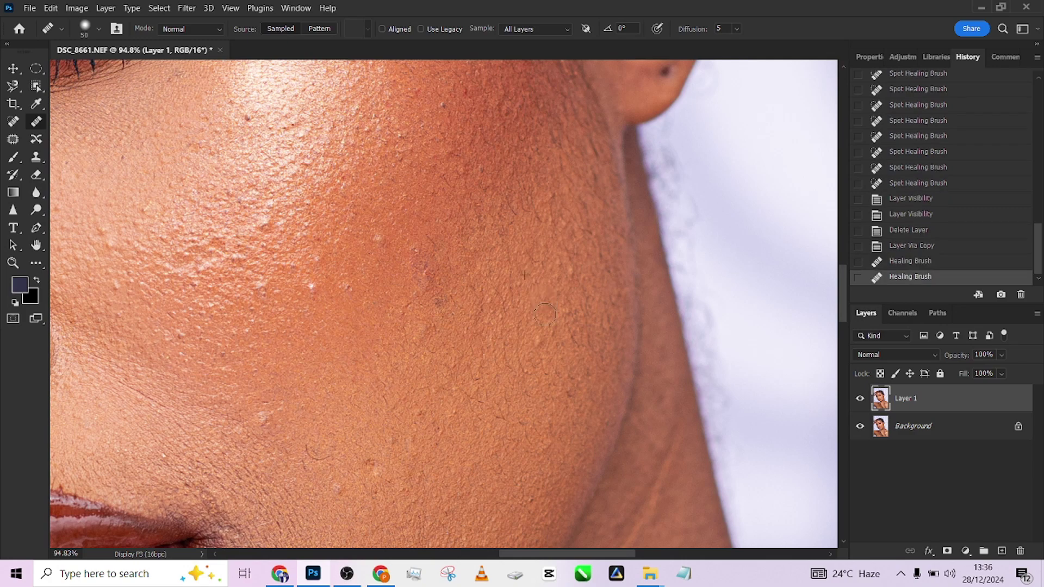
pyautogui.click(536, 289)
pyautogui.keyDown('alt'); pyautogui.click(539, 372); pyautogui.keyUp('alt')
pyautogui.click(535, 338)
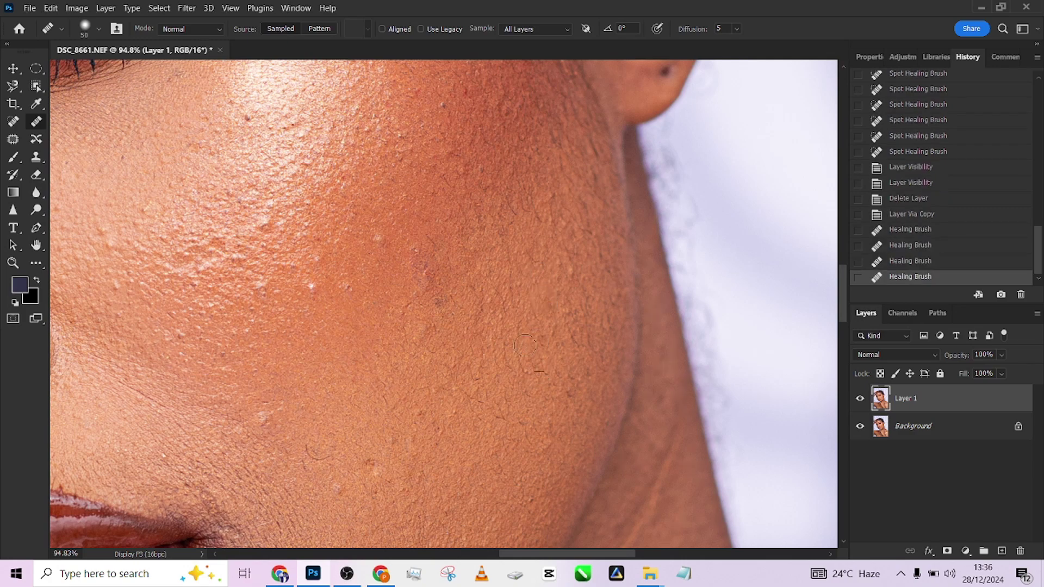
pyautogui.click(539, 341)
pyautogui.click(483, 345)
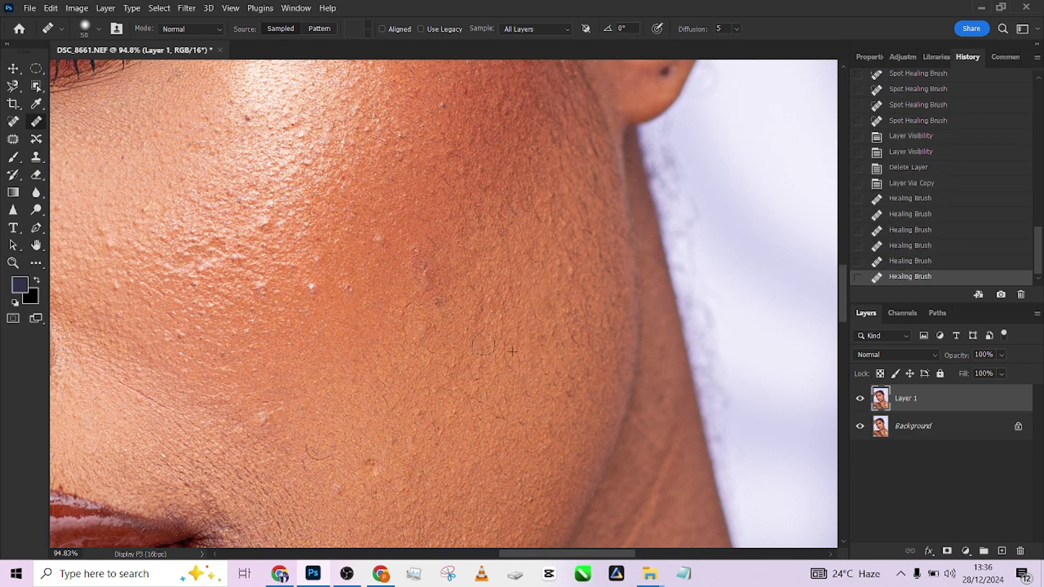
pyautogui.click(419, 271)
pyautogui.click(414, 277)
pyautogui.click(407, 280)
pyautogui.click(402, 284)
# Step: Lighten the remaining mid- and upper-cheek spots, then toggle Layer 1 to compare with the original
pyautogui.click(425, 283)
pyautogui.click(416, 264)
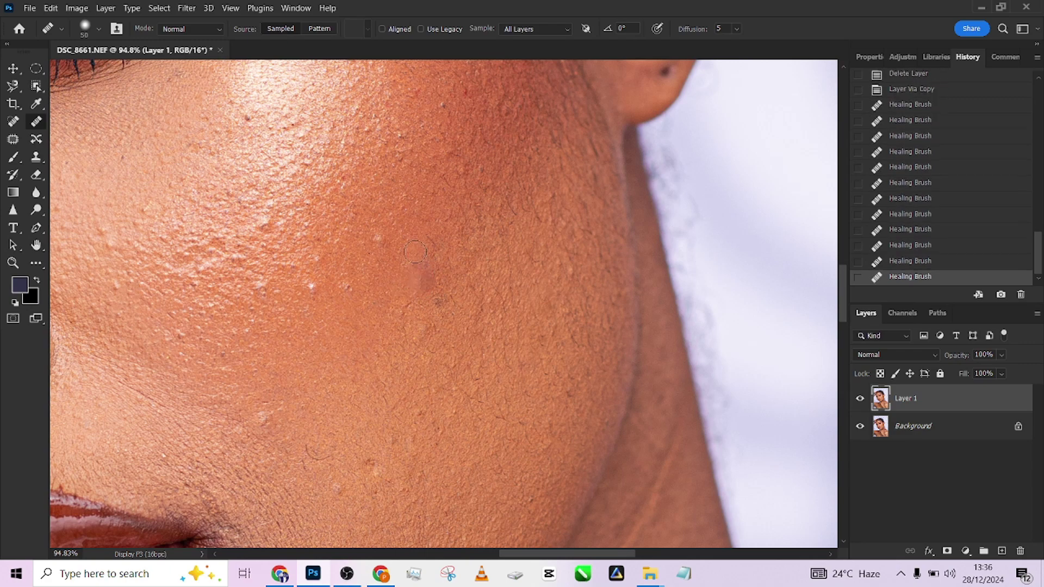
pyautogui.click(412, 249)
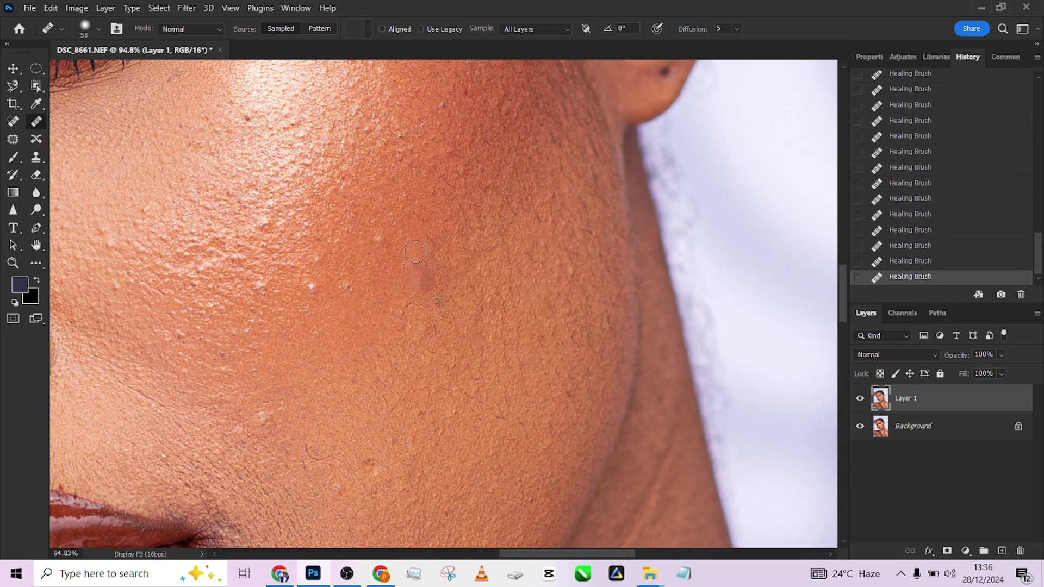
pyautogui.click(439, 306)
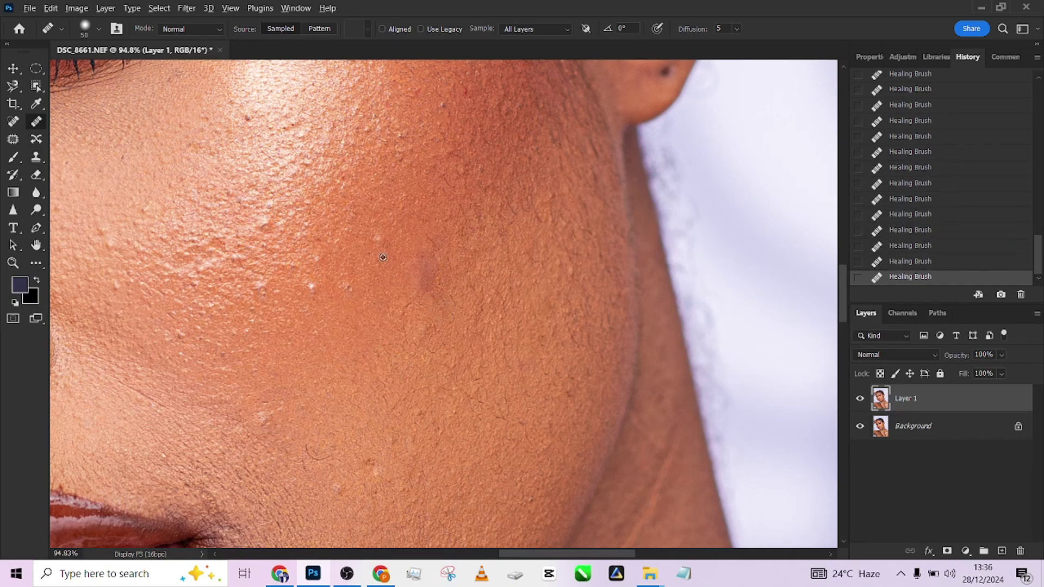
pyautogui.click(390, 235)
pyautogui.scroll(5, 390, 235)
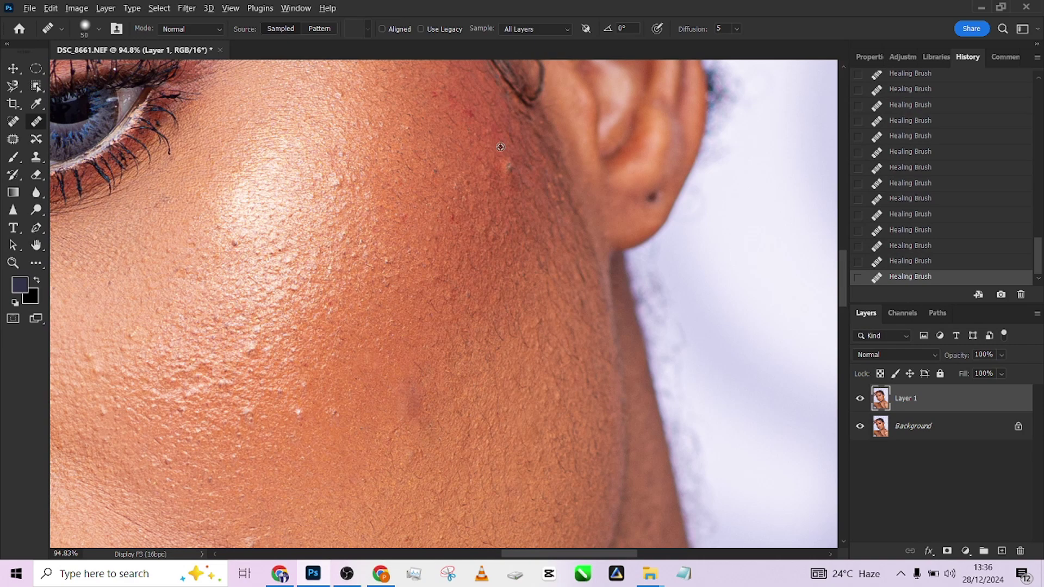
pyautogui.click(507, 175)
pyautogui.click(860, 399)
pyautogui.click(859, 399)
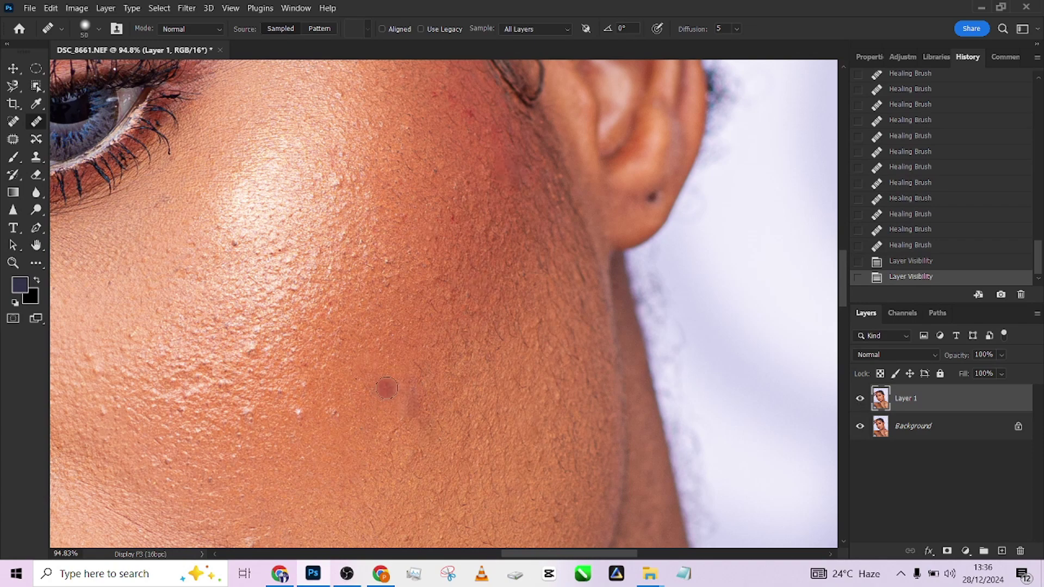
# Step: Toggle Layer 1 off and on several times to compare, leaving the healed layer visible
pyautogui.scroll(-1, 392, 385)
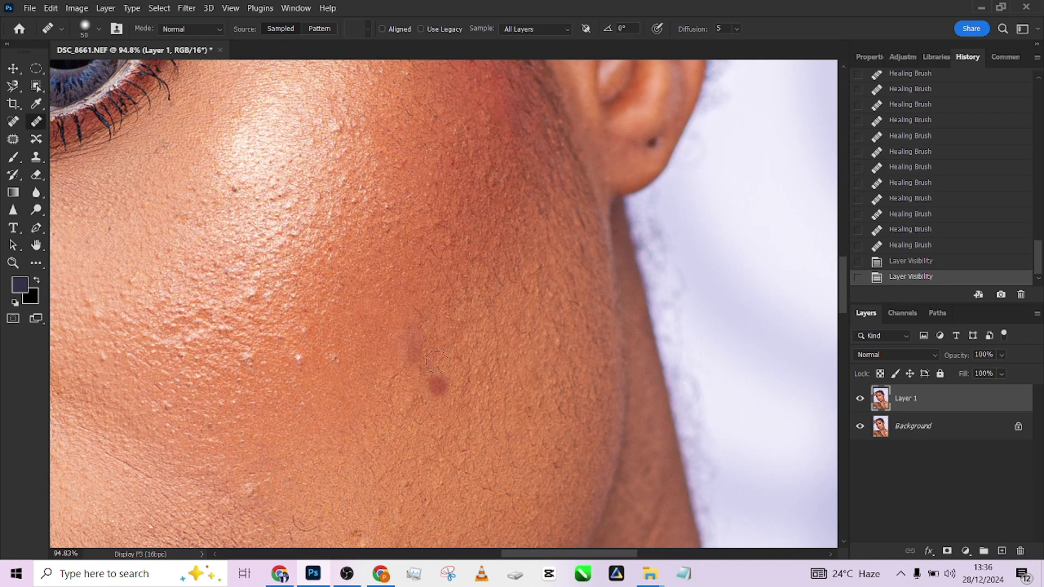
pyautogui.click(859, 399)
pyautogui.click(859, 400)
pyautogui.click(860, 399)
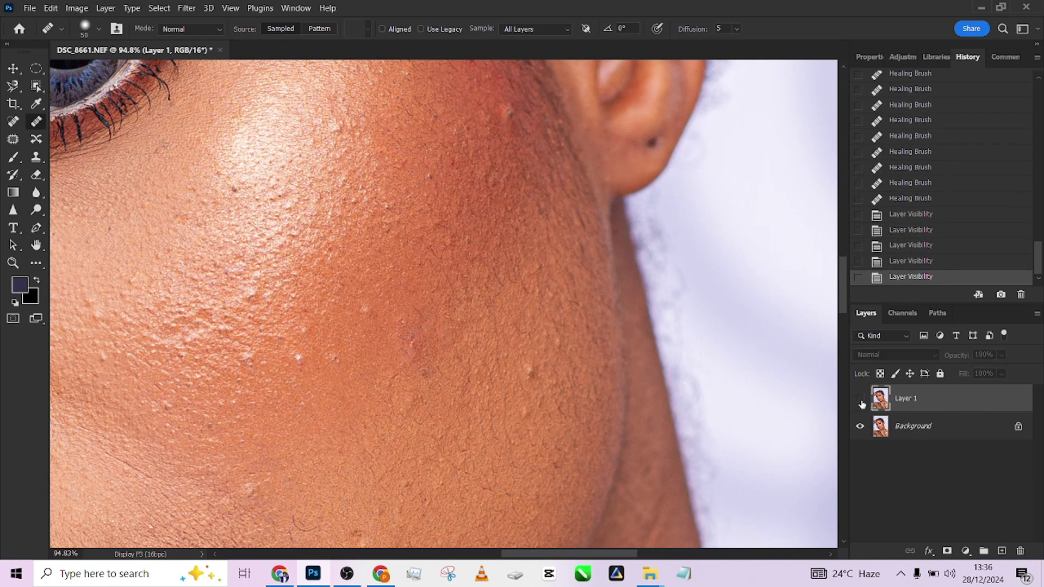
pyautogui.click(859, 399)
pyautogui.click(859, 399)
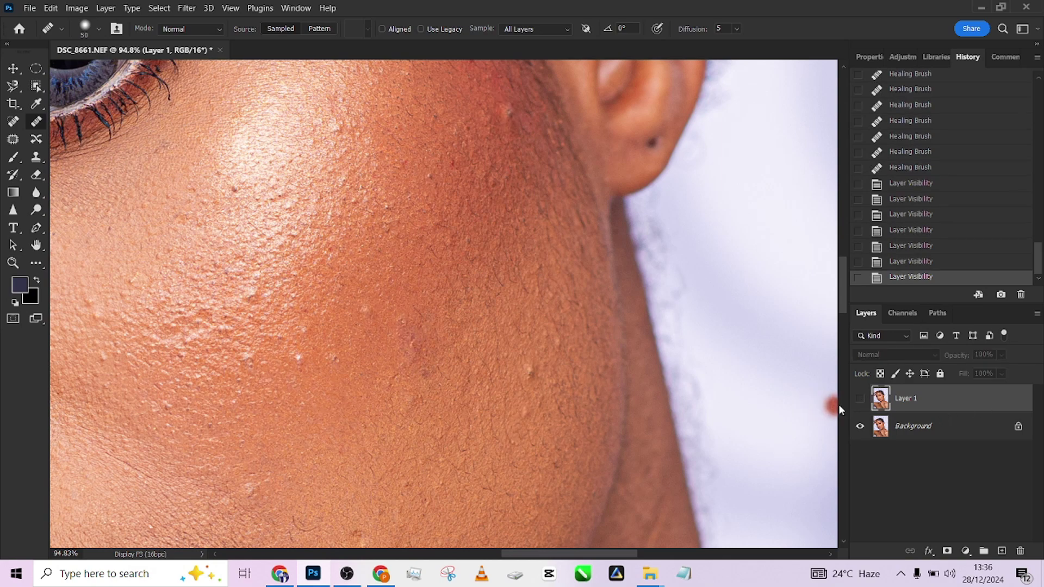
pyautogui.click(858, 400)
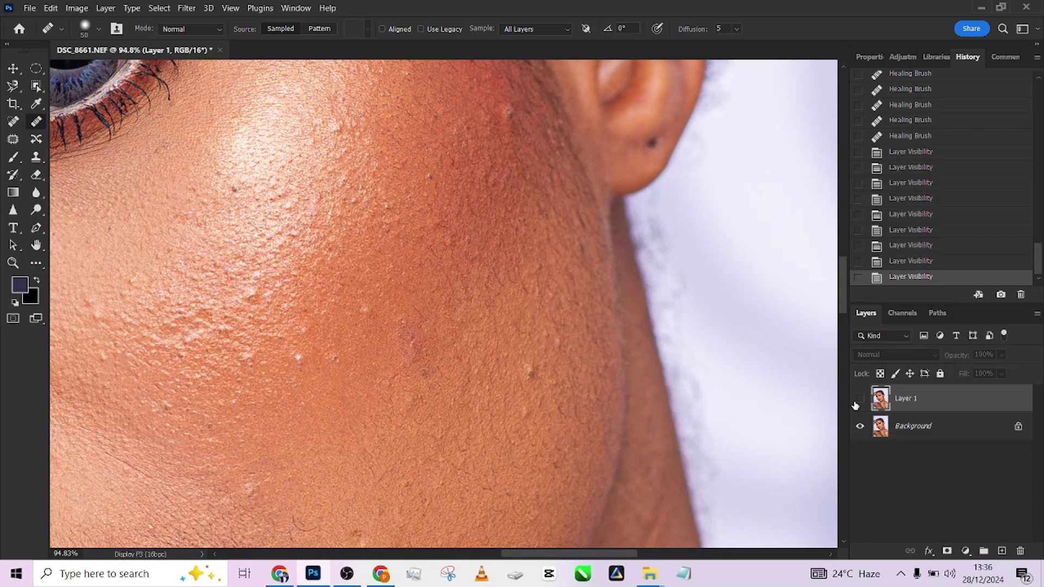
pyautogui.click(859, 399)
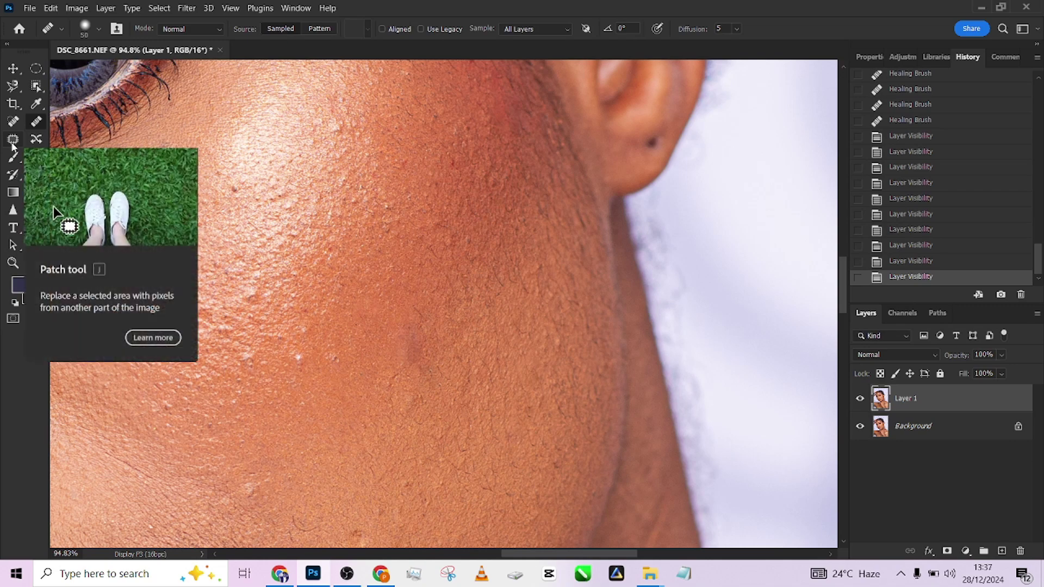
# Step: Try a size-77 Spot Healing stroke on the cheek near the ear and undo it
pyautogui.click(13, 140)
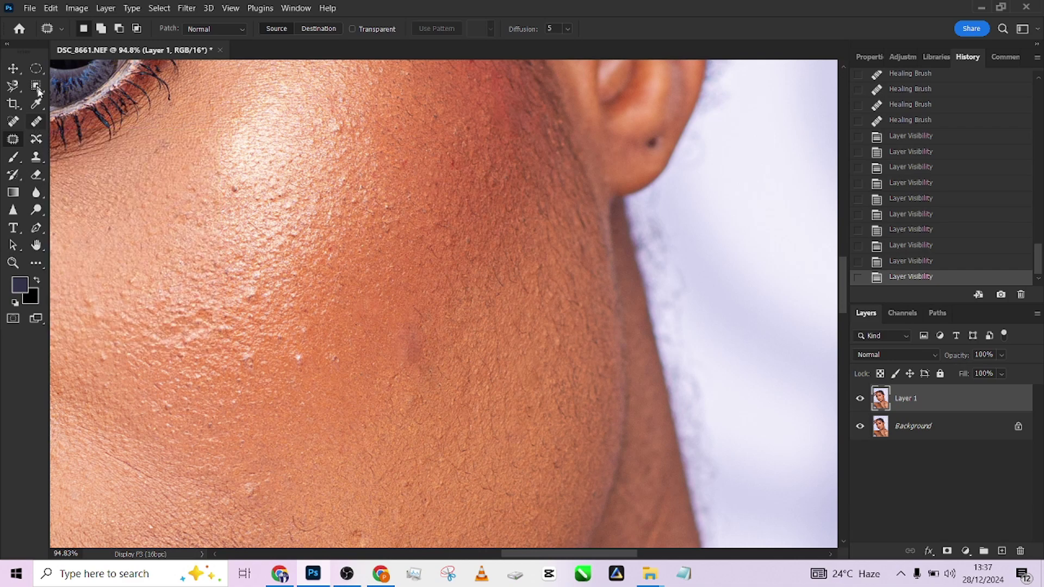
pyautogui.scroll(-5, 366, 212)
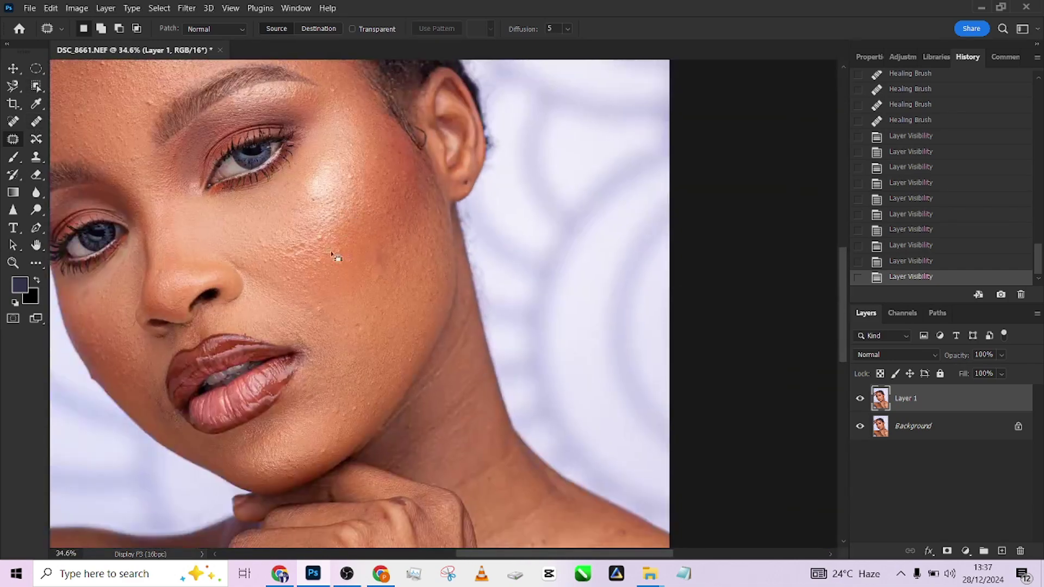
pyautogui.moveTo(370, 321); pyautogui.dragTo(374, 327)
pyautogui.scroll(4, 374, 327)
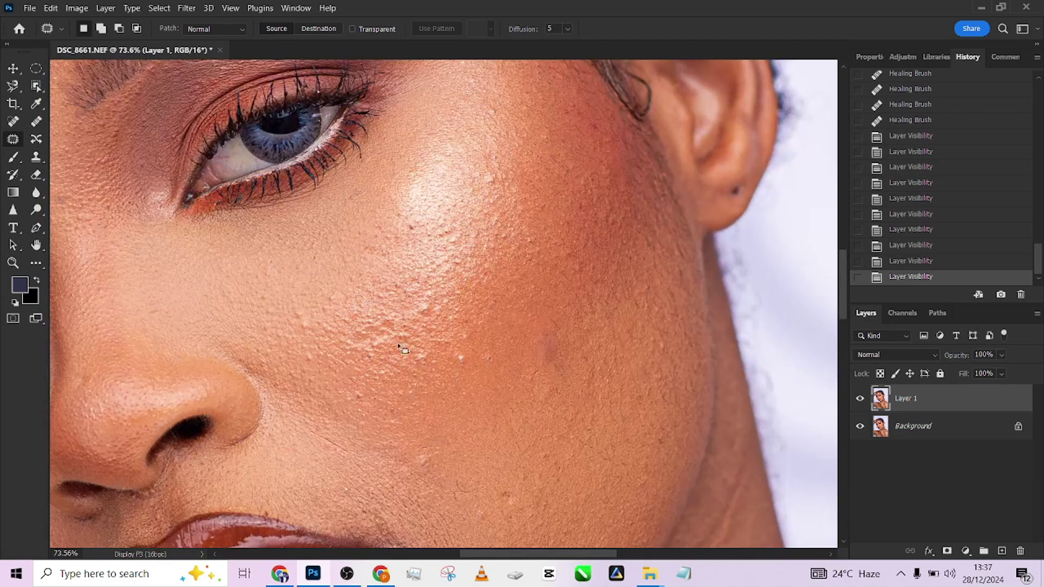
pyautogui.click(16, 124)
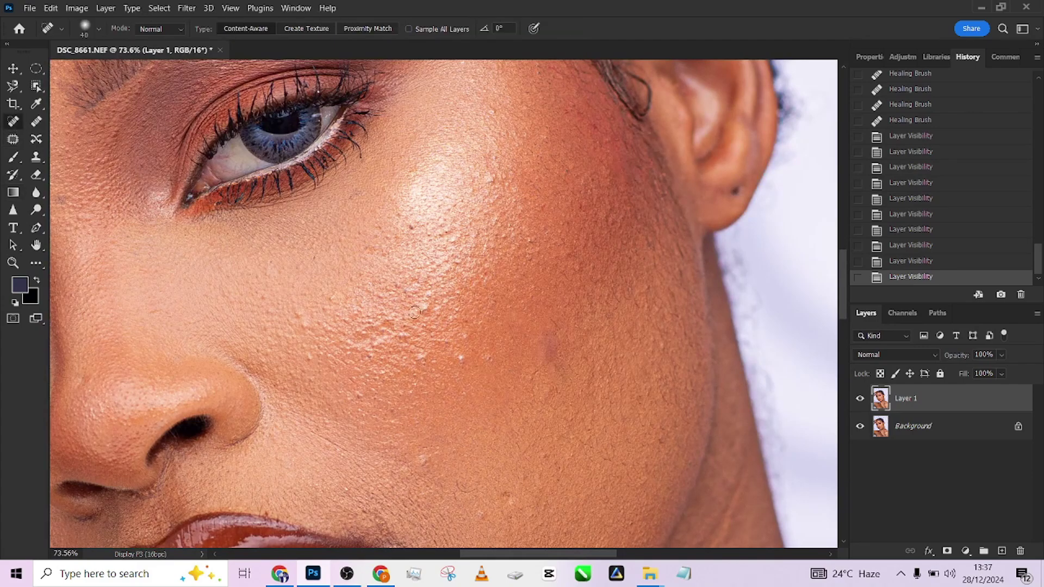
pyautogui.keyDown('alt'); pyautogui.rightClick(354, 342); pyautogui.keyUp('alt')
pyautogui.moveTo(354, 341)
pyautogui.mouseDown()
pyautogui.moveTo(388, 329)
pyautogui.moveTo(356, 340)
pyautogui.moveTo(366, 338)
pyautogui.mouseUp()
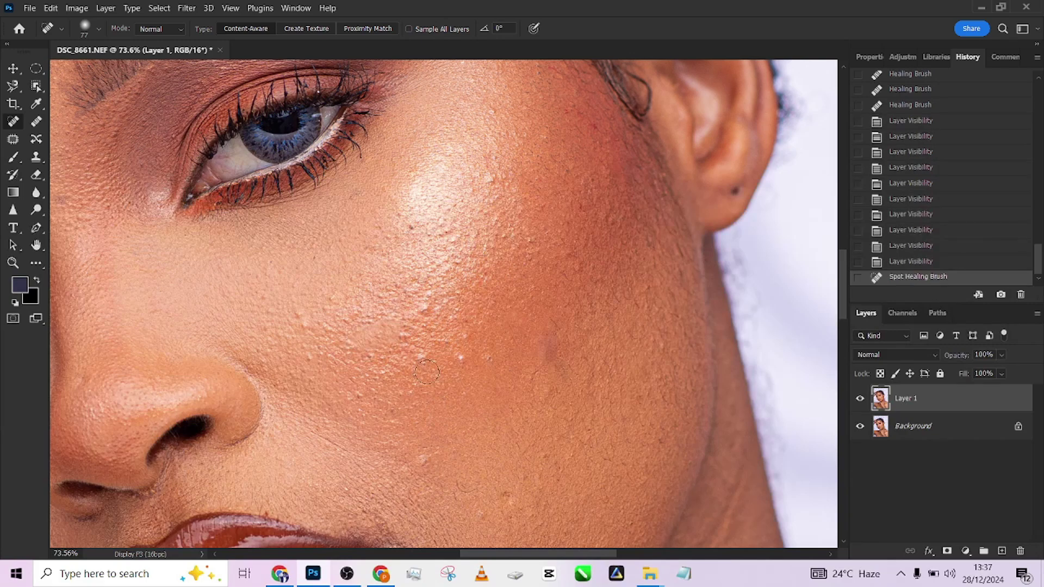
pyautogui.hotkey('ctrl', 'z')
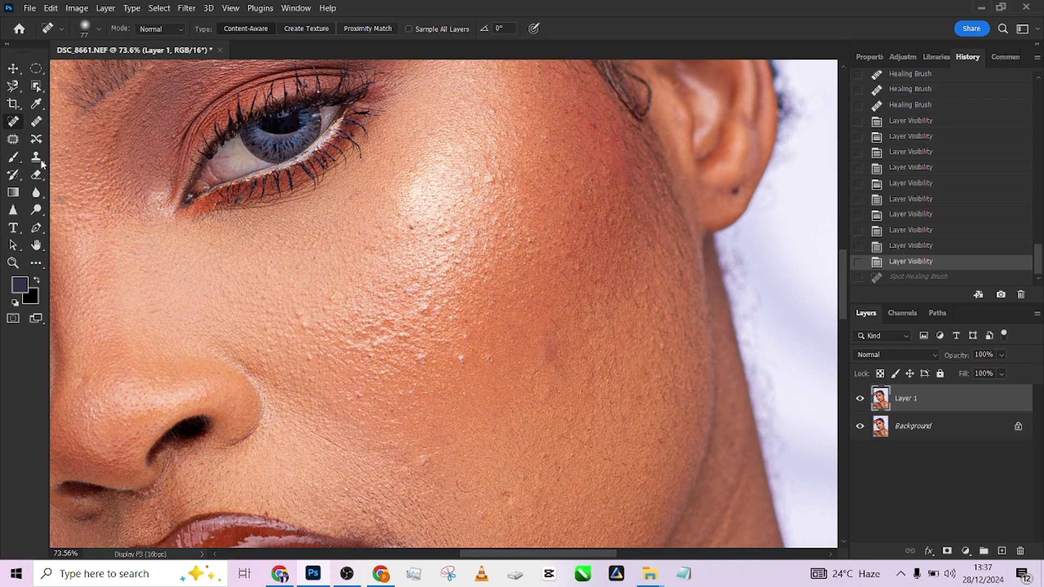
# Step: Patch three dark cheek blemishes with nearby clear skin, deselecting after each
pyautogui.click(13, 138)
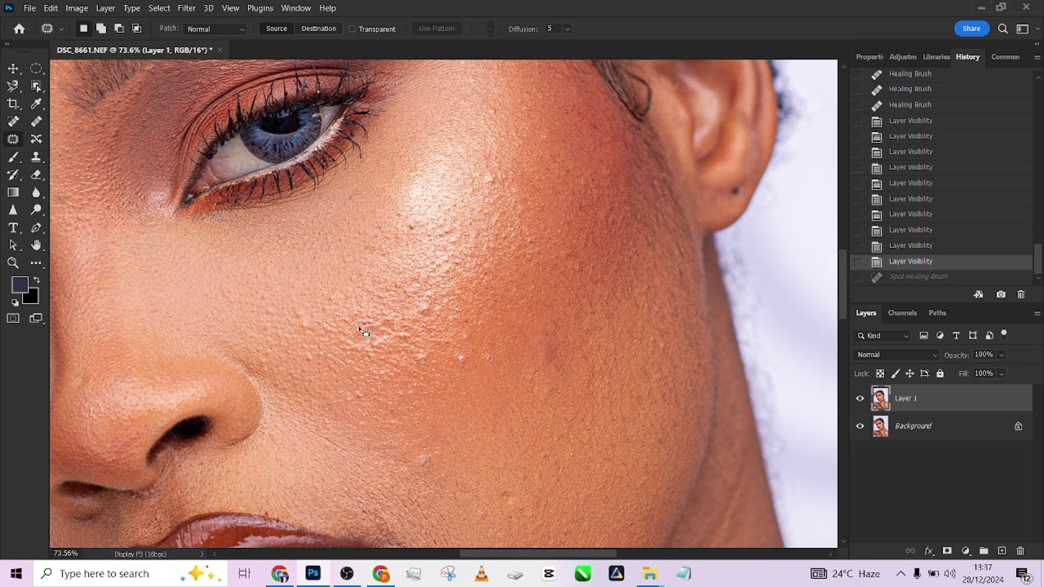
pyautogui.moveTo(369, 353)
pyautogui.mouseDown()
pyautogui.moveTo(408, 321)
pyautogui.moveTo(375, 316)
pyautogui.moveTo(380, 371)
pyautogui.mouseUp()
pyautogui.hotkey('ctrl', 'd')
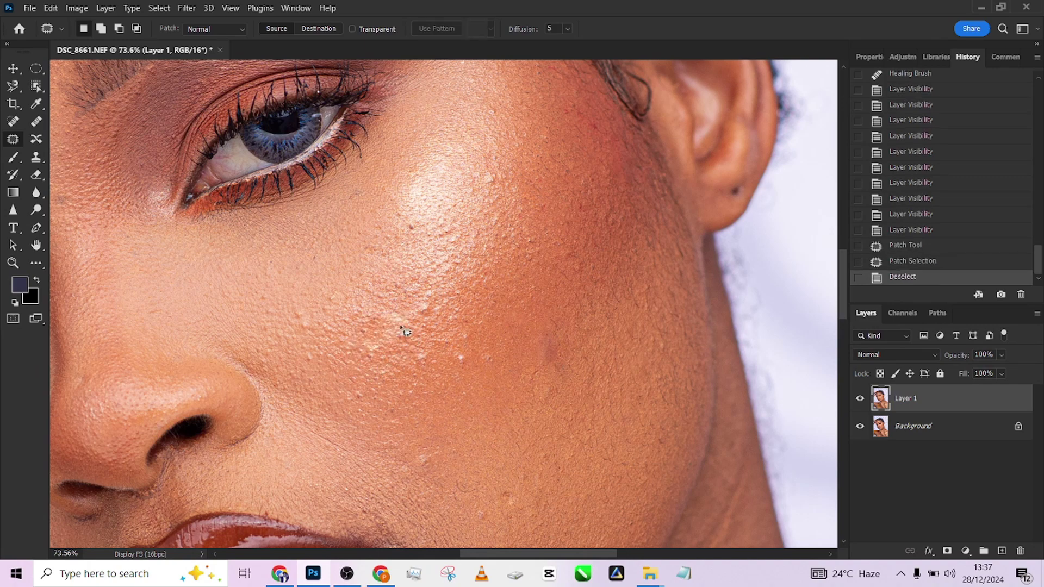
pyautogui.moveTo(406, 321)
pyautogui.mouseDown()
pyautogui.moveTo(391, 326)
pyautogui.moveTo(446, 341)
pyautogui.mouseUp()
pyautogui.hotkey('ctrl', 'd')
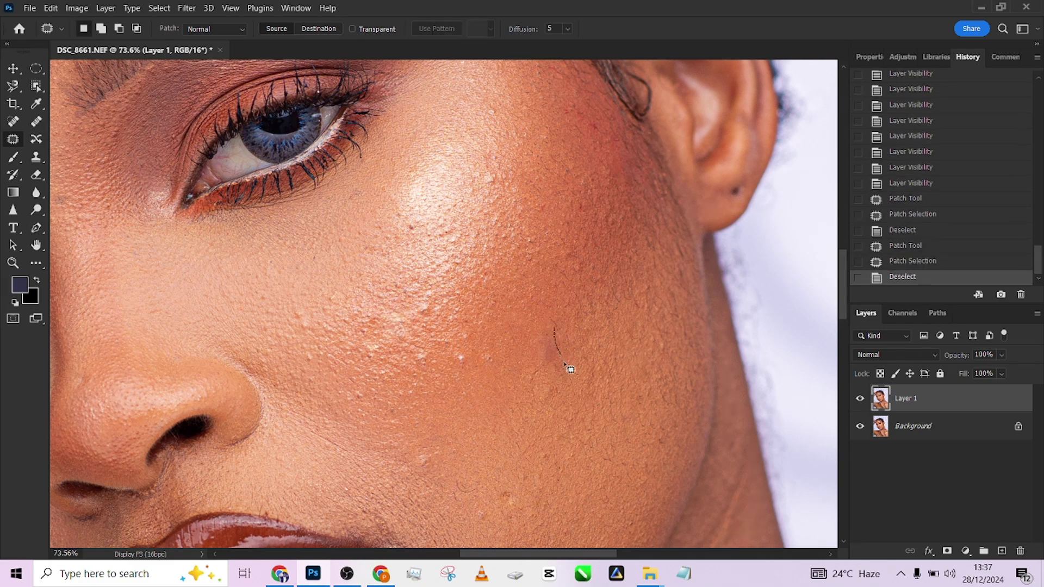
pyautogui.moveTo(556, 374)
pyautogui.mouseDown()
pyautogui.moveTo(549, 329)
pyautogui.moveTo(568, 347)
pyautogui.moveTo(559, 303)
pyautogui.moveTo(524, 343)
pyautogui.mouseUp()
pyautogui.hotkey('ctrl', 'd')
pyautogui.hotkey('ctrl', 'd')
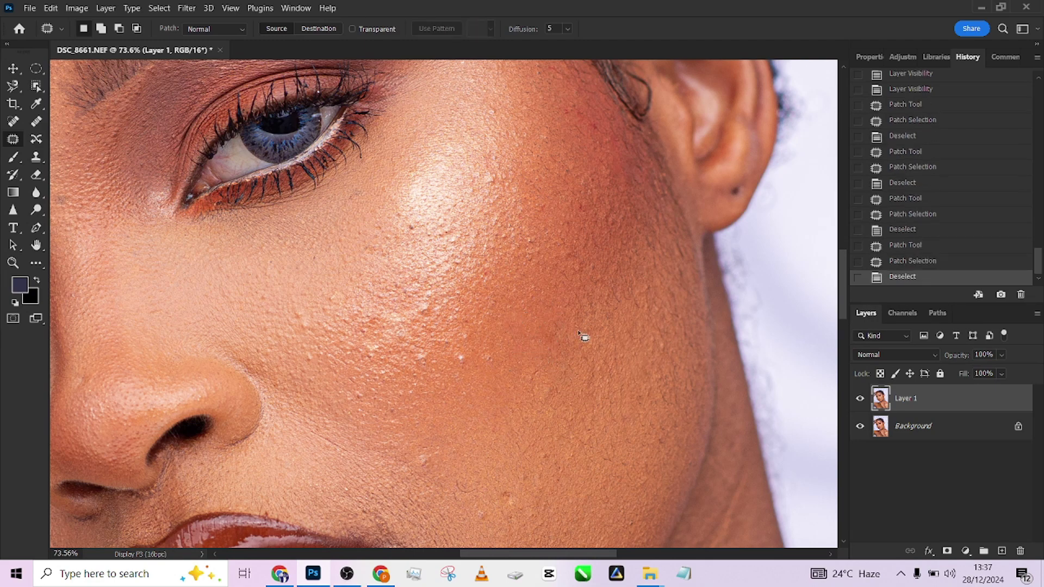
pyautogui.scroll(-5, 498, 315)
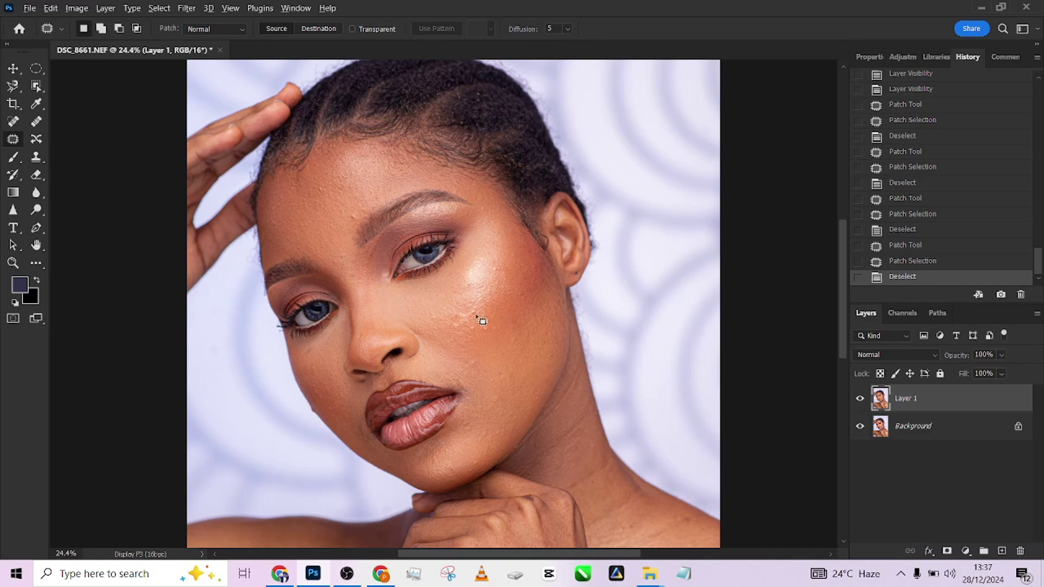
# Step: Spot-heal the dark mole by the inner eyebrow and the leftover spot beside it
pyautogui.scroll(4, 483, 321)
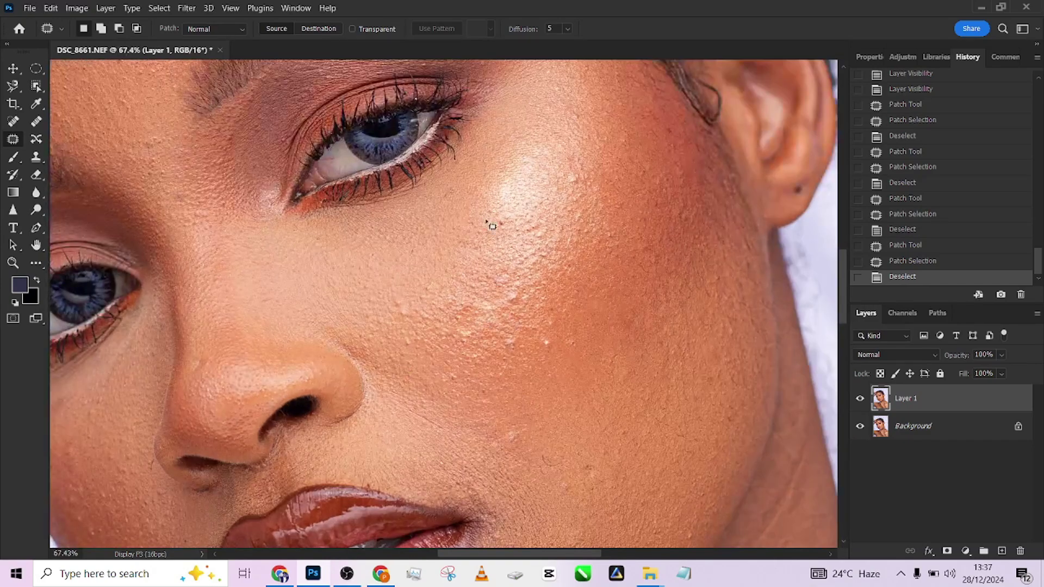
pyautogui.scroll(-4, 477, 321)
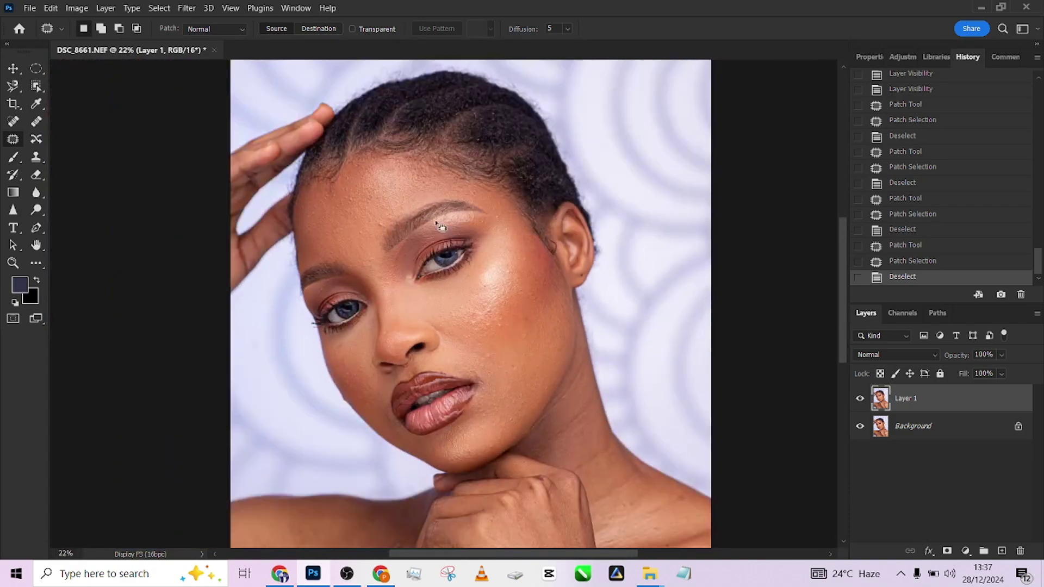
pyautogui.scroll(3, 440, 225)
pyautogui.scroll(-3, 492, 174)
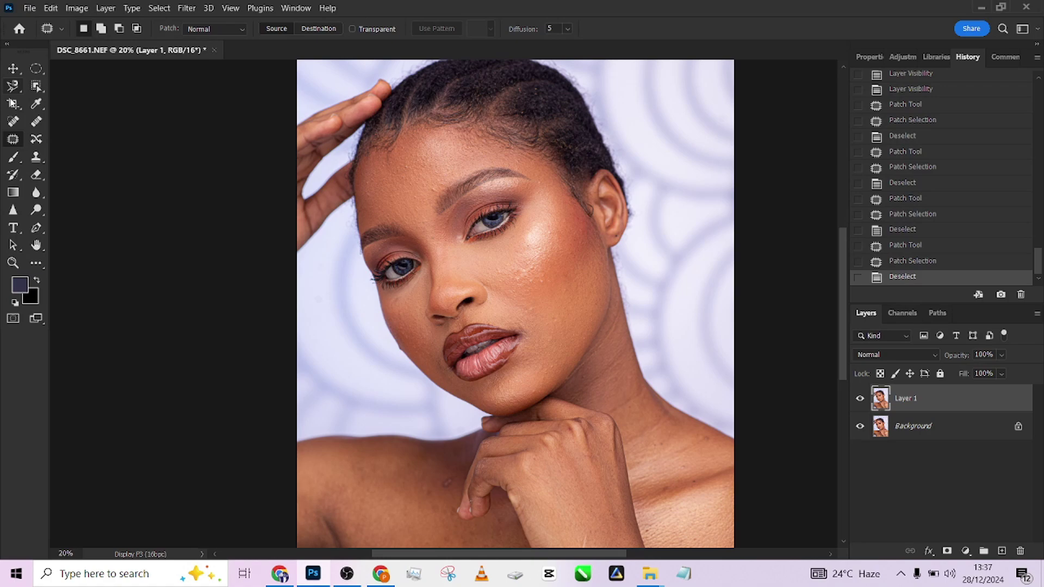
pyautogui.click(13, 121)
pyautogui.scroll(3, 465, 173)
pyautogui.click(360, 217)
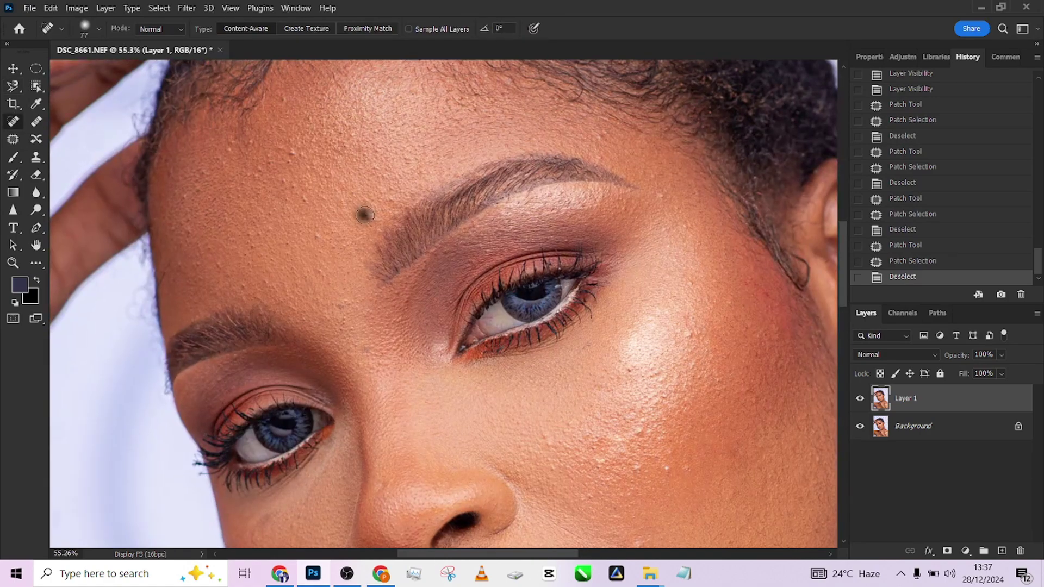
pyautogui.click(365, 217)
pyautogui.click(369, 217)
pyautogui.click(373, 217)
pyautogui.click(389, 198)
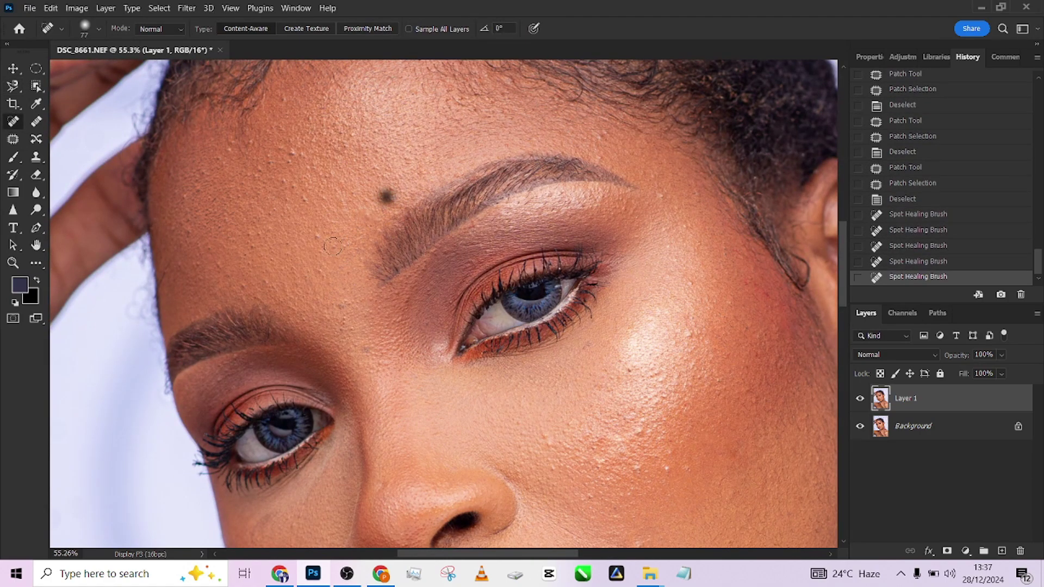
pyautogui.click(319, 232)
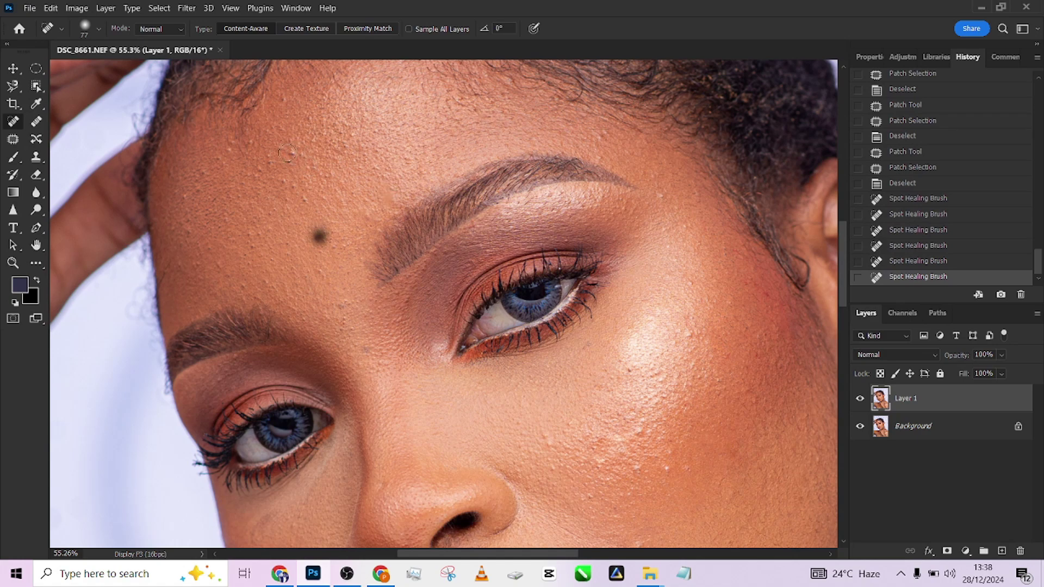
# Step: Sample clean skin with the Healing Brush and smooth the bumps up the lower cheek
pyautogui.click(35, 121)
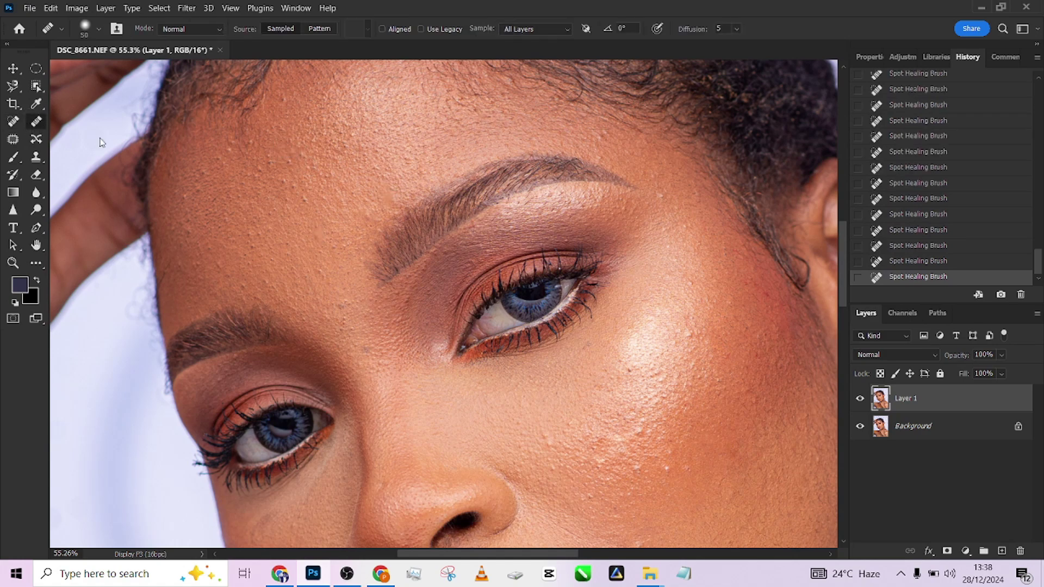
pyautogui.click(665, 469)
pyautogui.click(676, 477)
pyautogui.click(685, 471)
pyautogui.click(674, 444)
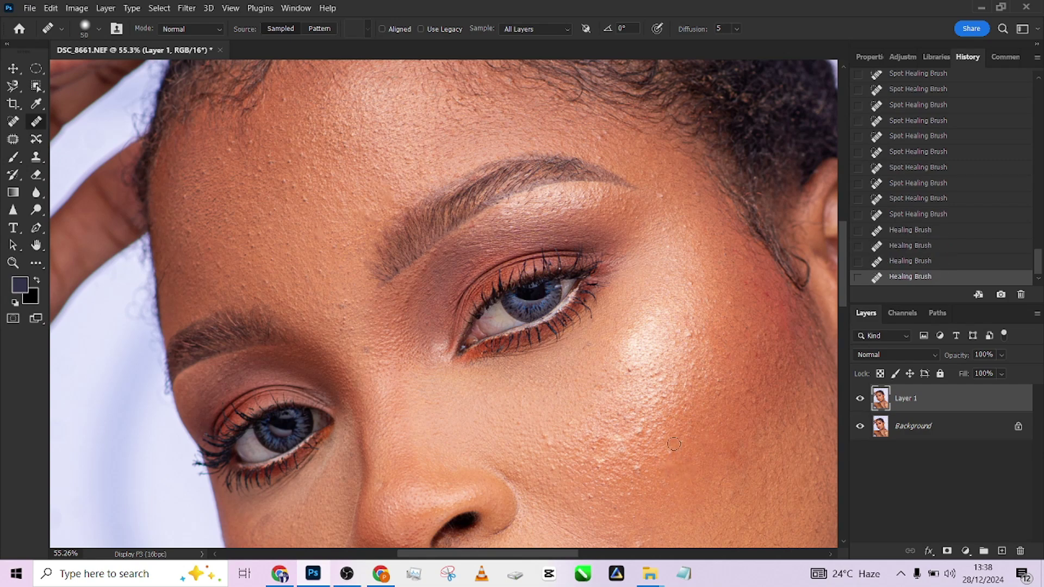
pyautogui.click(673, 448)
pyautogui.click(678, 426)
pyautogui.click(684, 396)
pyautogui.click(689, 366)
pyautogui.click(695, 336)
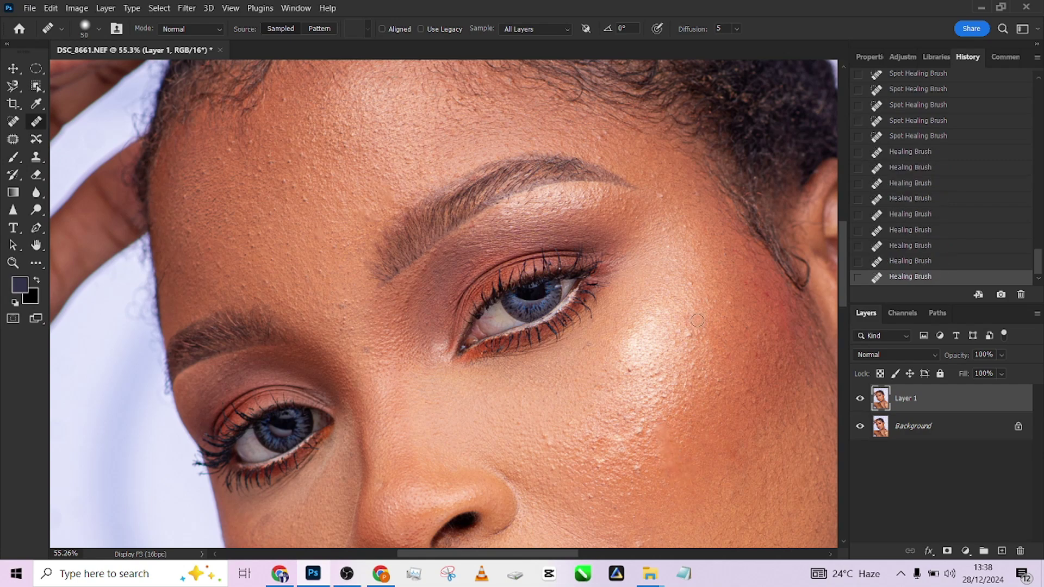
# Step: Heal the last bumps near the cheek highlight with the Healing Brush
pyautogui.click(696, 326)
pyautogui.click(693, 322)
pyautogui.click(691, 317)
pyautogui.click(689, 313)
pyautogui.click(688, 310)
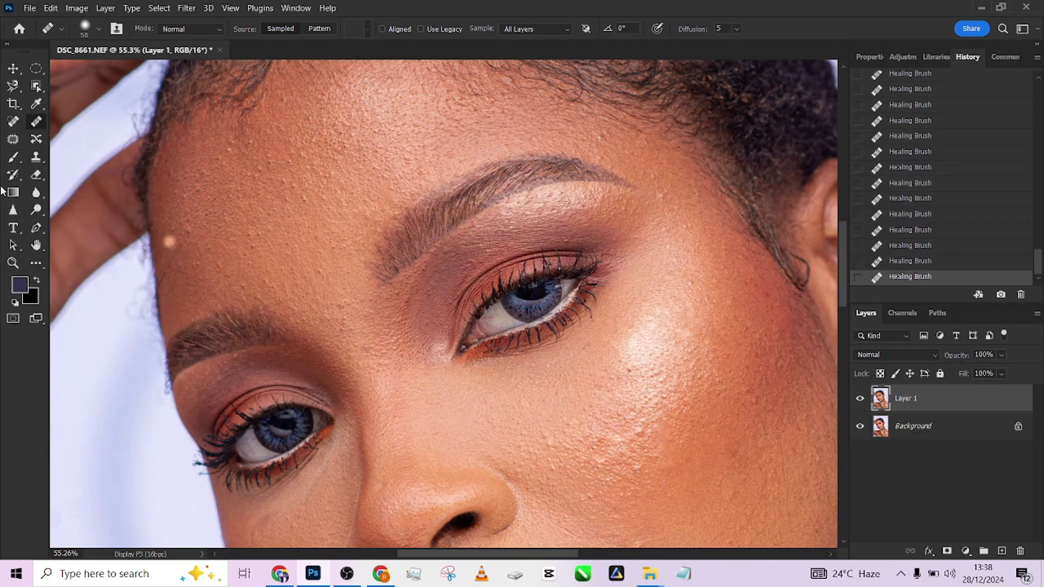
pyautogui.click(14, 138)
pyautogui.scroll(-2, 526, 290)
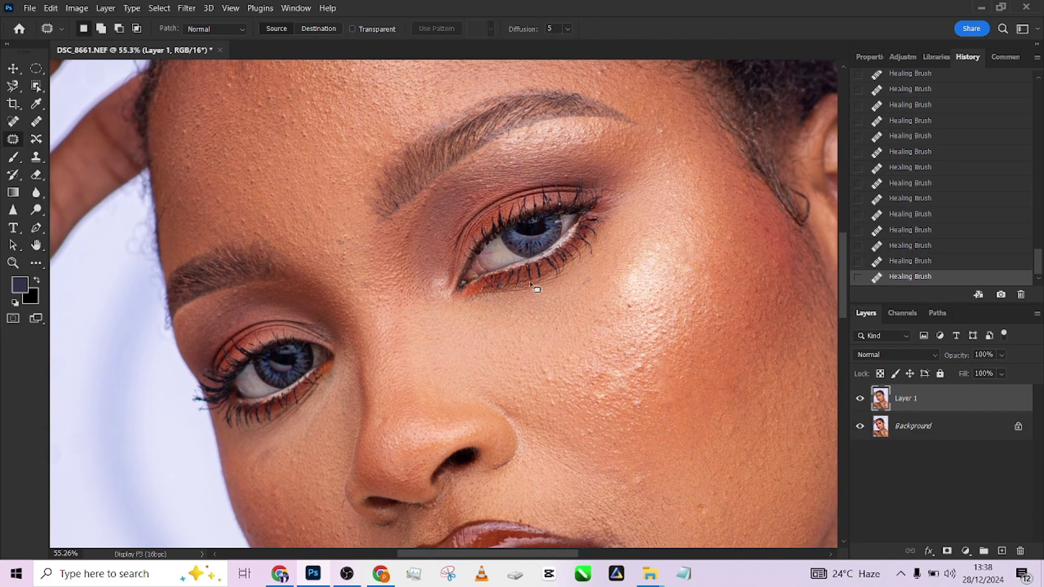
# Step: Patch two blemishes under the left eye with surrounding clear skin
pyautogui.moveTo(580, 262)
pyautogui.mouseDown()
pyautogui.moveTo(541, 300)
pyautogui.moveTo(478, 297)
pyautogui.moveTo(481, 290)
pyautogui.moveTo(483, 312)
pyautogui.moveTo(435, 356)
pyautogui.mouseUp()
pyautogui.hotkey('ctrl', 'd')
pyautogui.scroll(-3, 511, 314)
pyautogui.hscroll(-5, 511, 314)
pyautogui.moveTo(462, 326)
pyautogui.mouseDown()
pyautogui.moveTo(422, 353)
pyautogui.moveTo(494, 338)
pyautogui.moveTo(514, 289)
pyautogui.moveTo(467, 339)
pyautogui.moveTo(489, 337)
pyautogui.moveTo(460, 366)
pyautogui.moveTo(489, 368)
pyautogui.mouseUp()
pyautogui.hotkey('ctrl', 'd')
pyautogui.hotkey('ctrl', 'd')
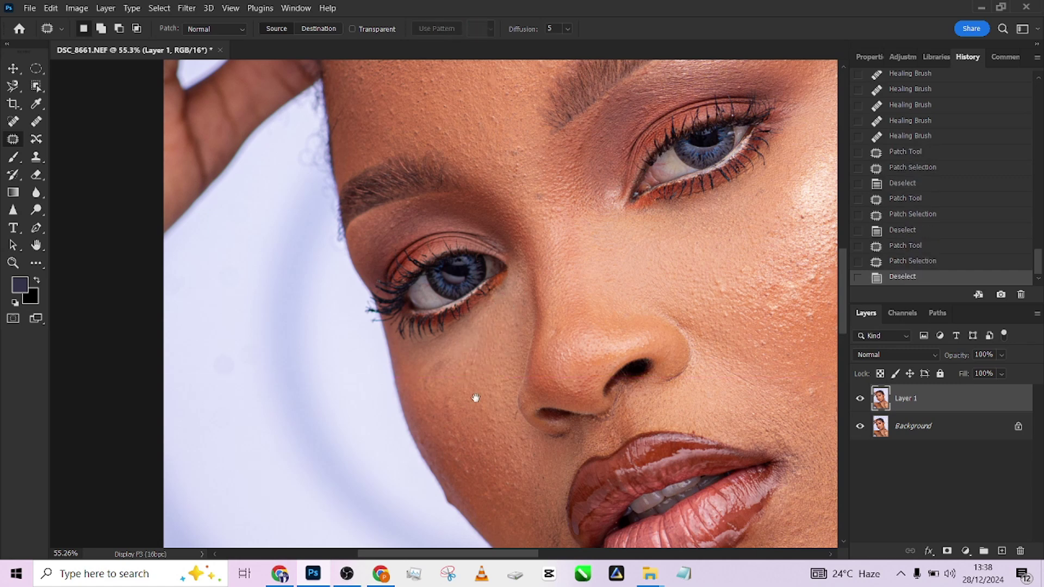
pyautogui.scroll(-3, 476, 396)
pyautogui.hscroll(1, 475, 396)
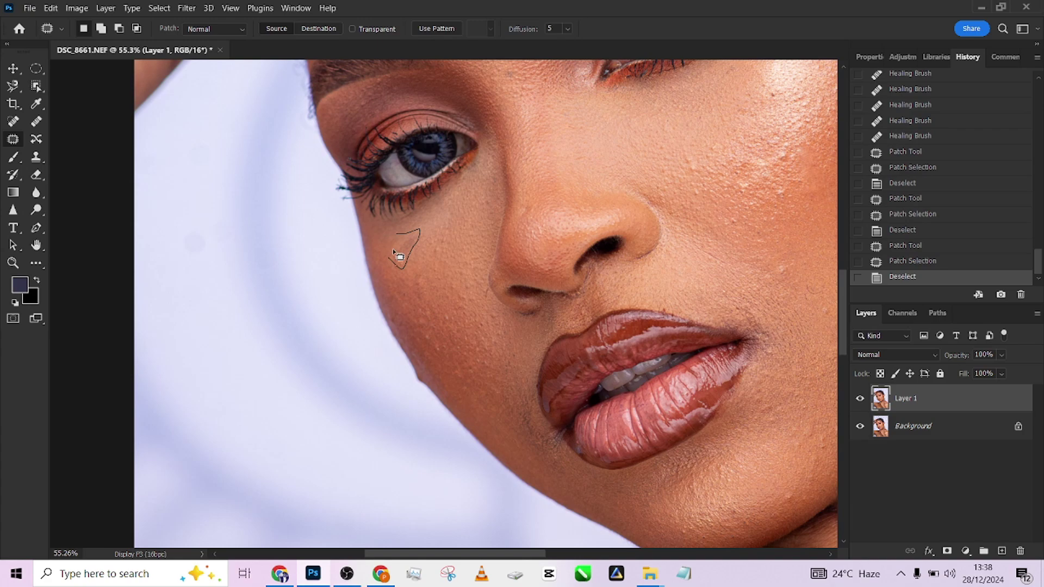
# Step: Patch the blemish on the cheek beside the nose onto clean skin
pyautogui.moveTo(393, 248); pyautogui.dragTo(395, 235)
pyautogui.moveTo(405, 247); pyautogui.dragTo(419, 282)
pyautogui.hotkey('ctrl', 'd')
pyautogui.hscroll(5, 551, 305)
pyautogui.scroll(1, 551, 304)
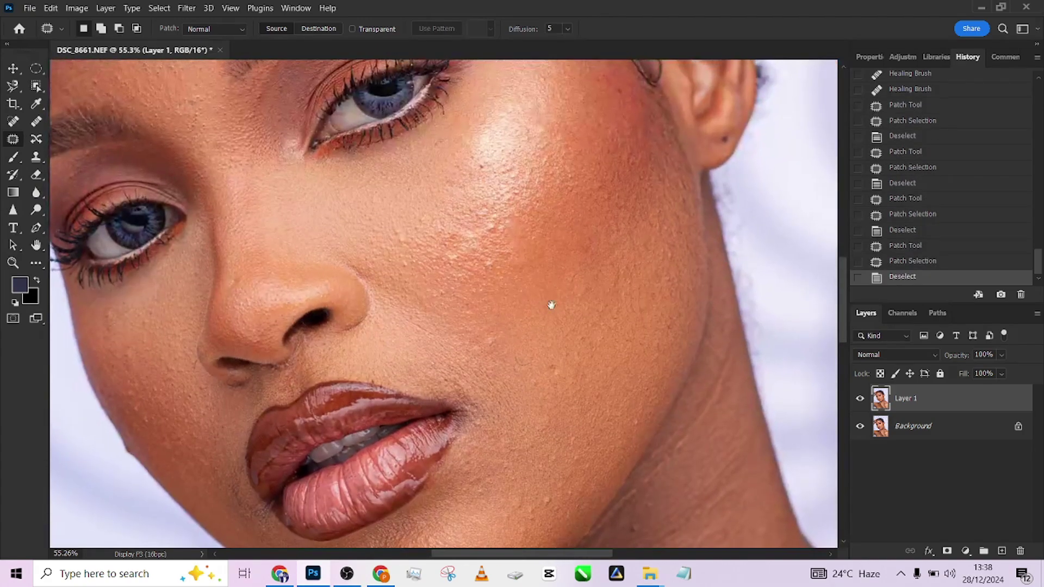
pyautogui.scroll(1, 551, 304)
pyautogui.hscroll(-1, 552, 304)
# Step: Fit the whole portrait on screen, glance at the retouching slides, and return to Photoshop
pyautogui.hotkey('ctrl', '0')
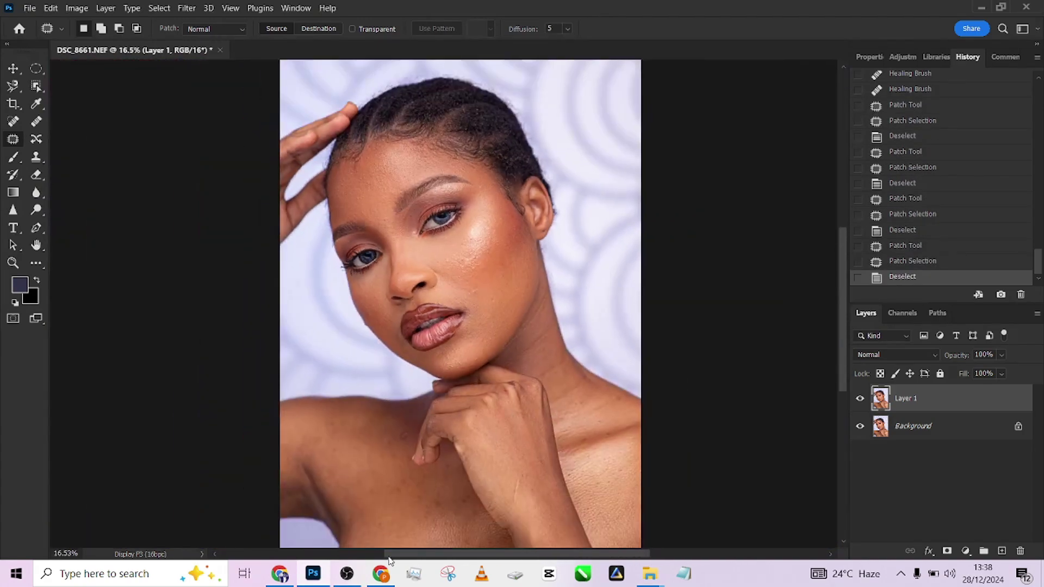
pyautogui.click(370, 576)
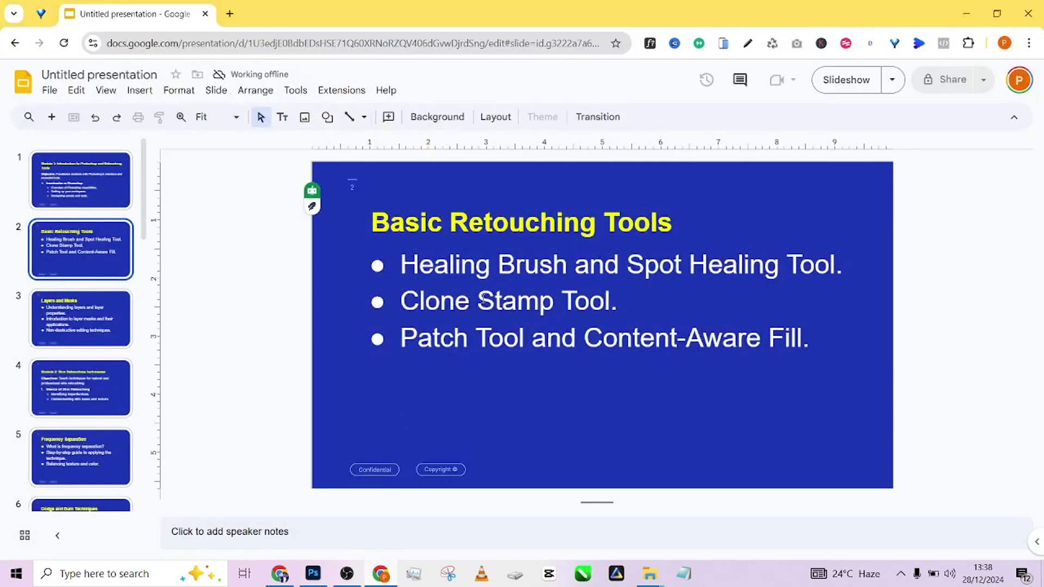
pyautogui.click(313, 573)
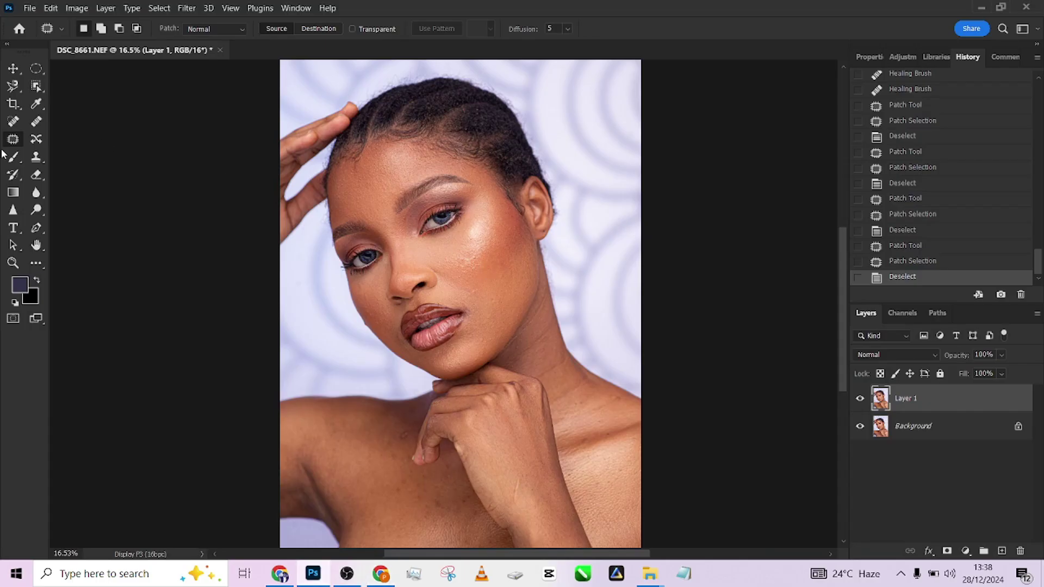
# Step: Choose the Clone Stamp, zoom in on the cheek, and enlarge the brush to 227
pyautogui.click(36, 156)
pyautogui.scroll(4, 437, 215)
pyautogui.scroll(-4, 436, 208)
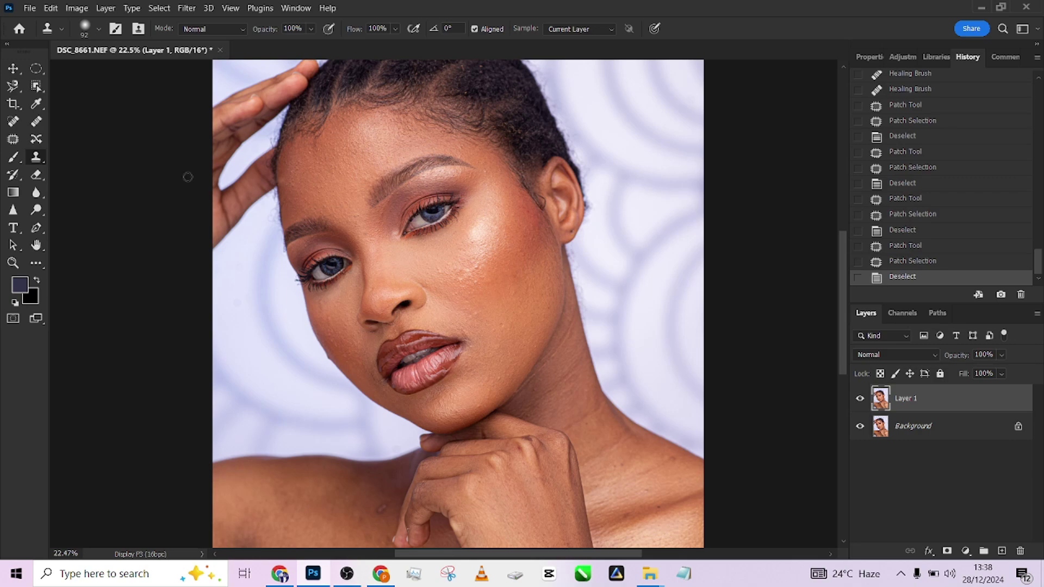
pyautogui.scroll(3, 444, 228)
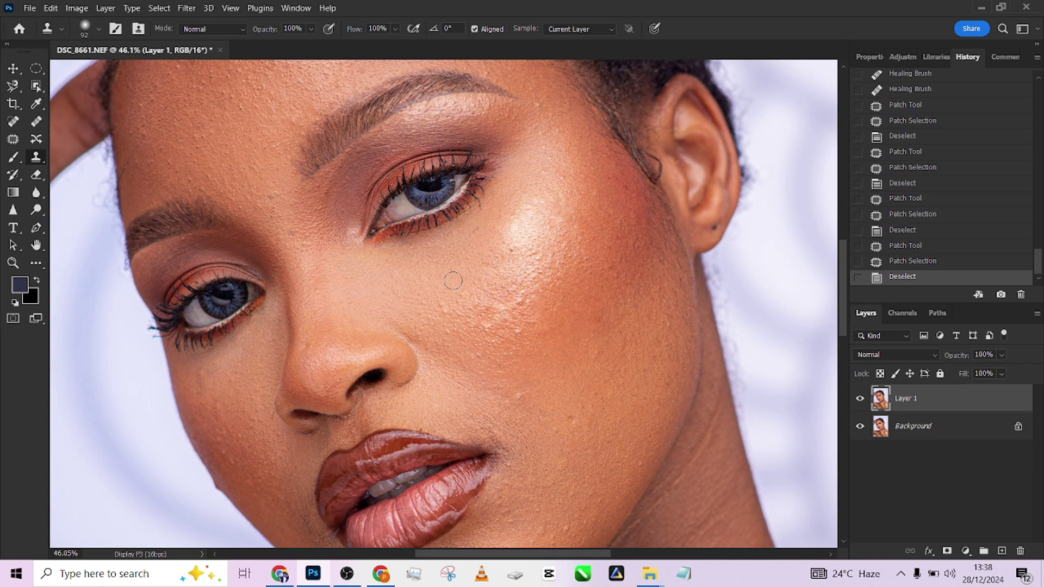
pyautogui.moveTo(489, 233); pyautogui.dragTo(514, 238)
# Step: Paint three cloned-skin strokes on the cheek, then undo the last two
pyautogui.click(565, 432)
pyautogui.click(560, 426)
pyautogui.click(549, 418)
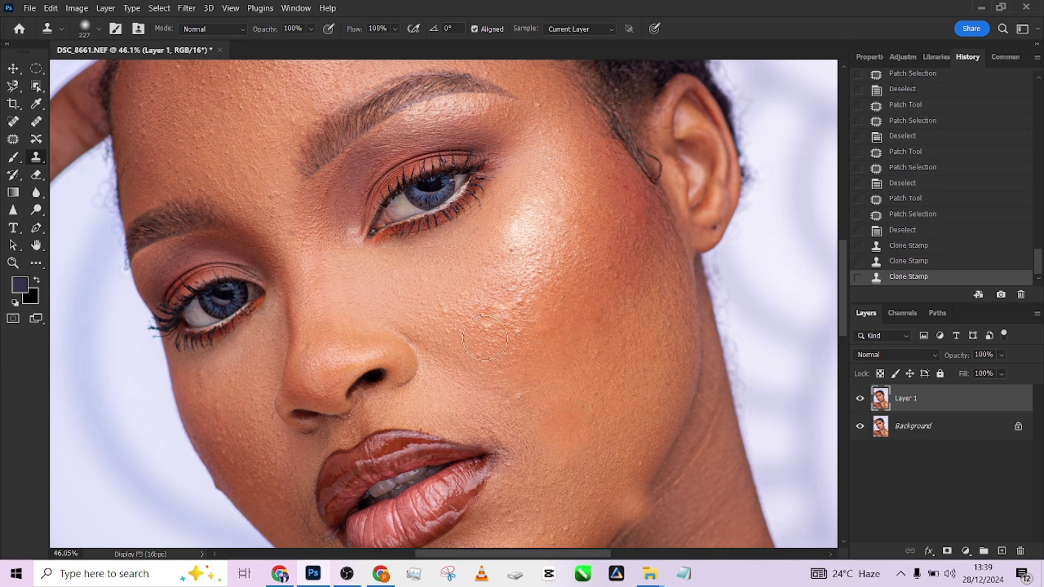
pyautogui.hotkey('ctrl', 'z')
pyautogui.hotkey('ctrl', 'z')
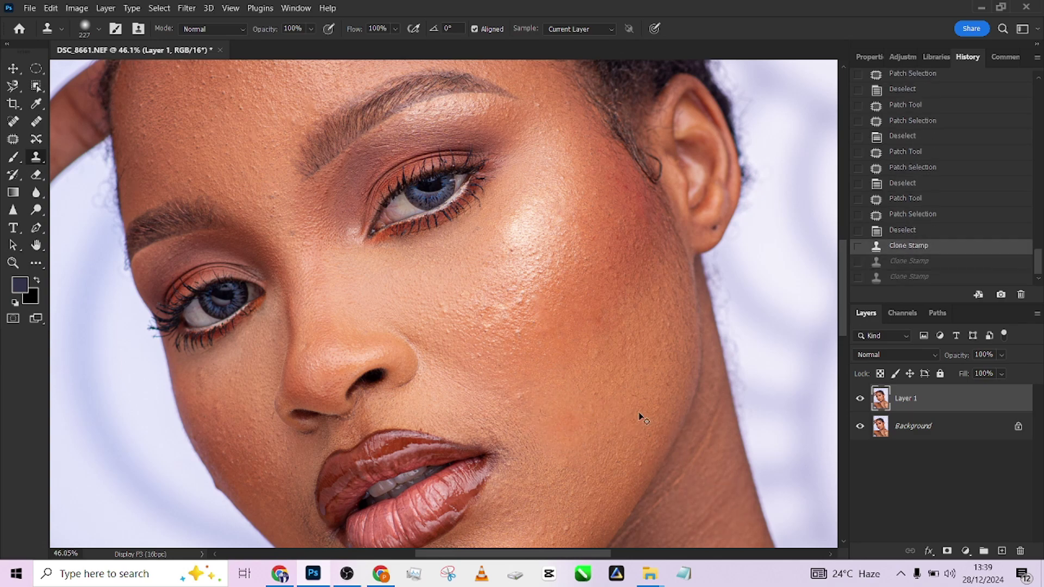
pyautogui.hotkey('ctrl', 'z')
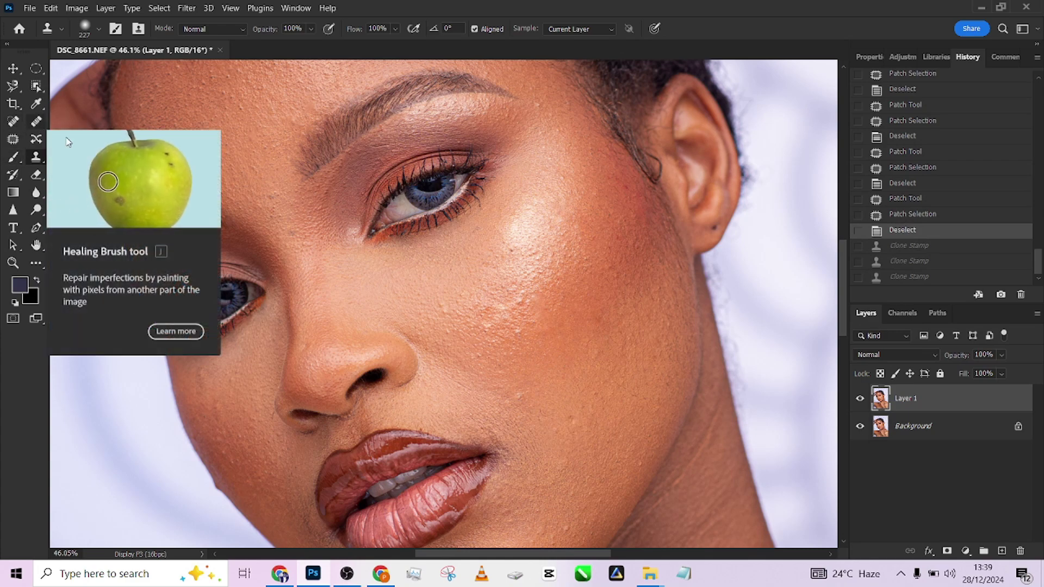
# Step: Test an enlarged Healing Brush stroke on the cheek, then undo it
pyautogui.click(36, 121)
pyautogui.moveTo(429, 305)
pyautogui.mouseDown()
pyautogui.moveTo(486, 302)
pyautogui.moveTo(440, 310)
pyautogui.moveTo(455, 319)
pyautogui.moveTo(442, 315)
pyautogui.moveTo(450, 307)
pyautogui.moveTo(385, 309)
pyautogui.mouseUp()
pyautogui.click(446, 308)
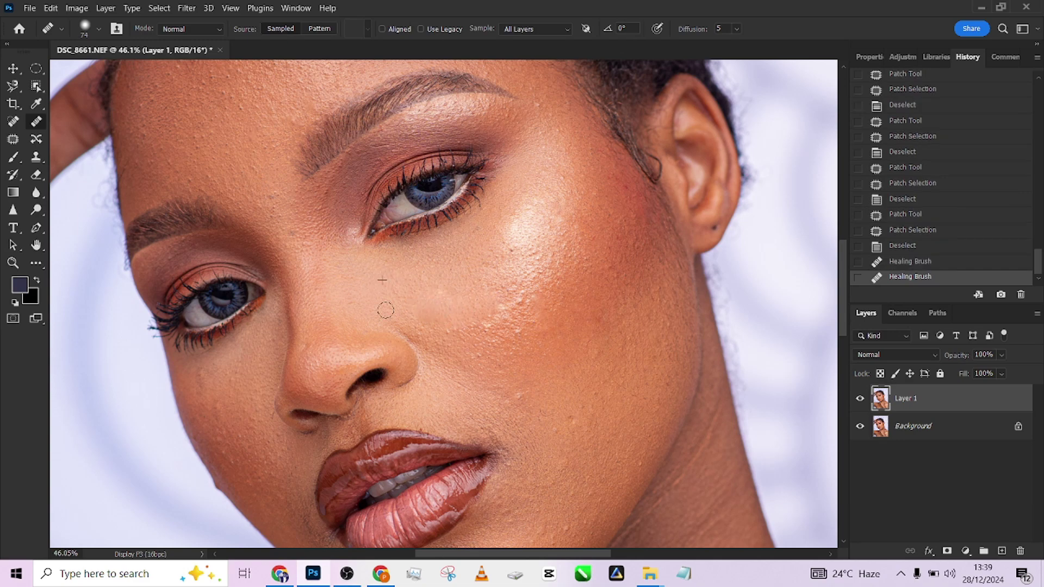
pyautogui.hotkey('ctrl', 'z')
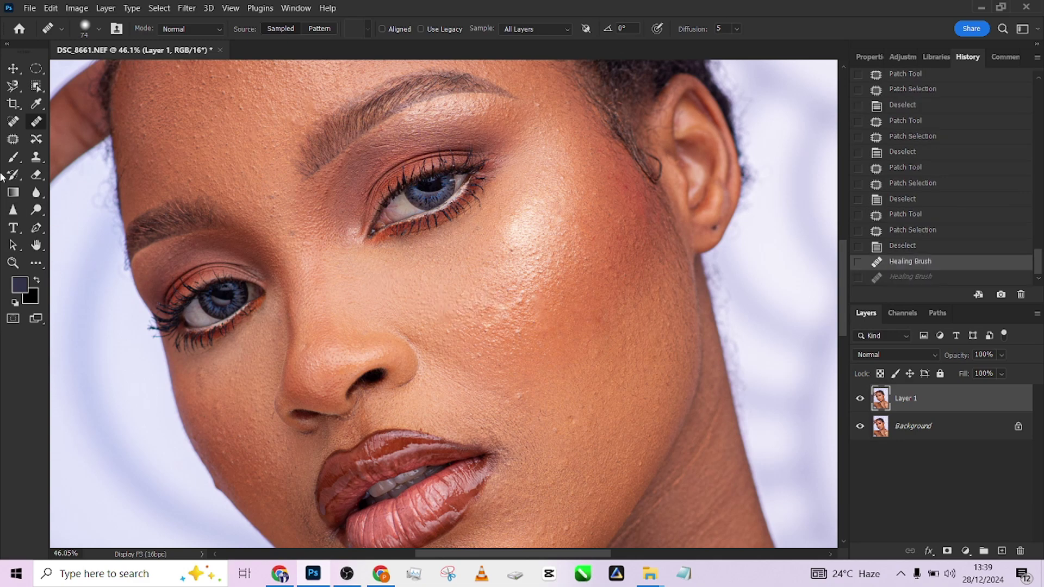
# Step: Clone skin across the cheek with a size-123 Clone Stamp, then undo it
pyautogui.click(36, 157)
pyautogui.keyDown('alt'); pyautogui.rightClick(413, 277); pyautogui.keyUp('alt')
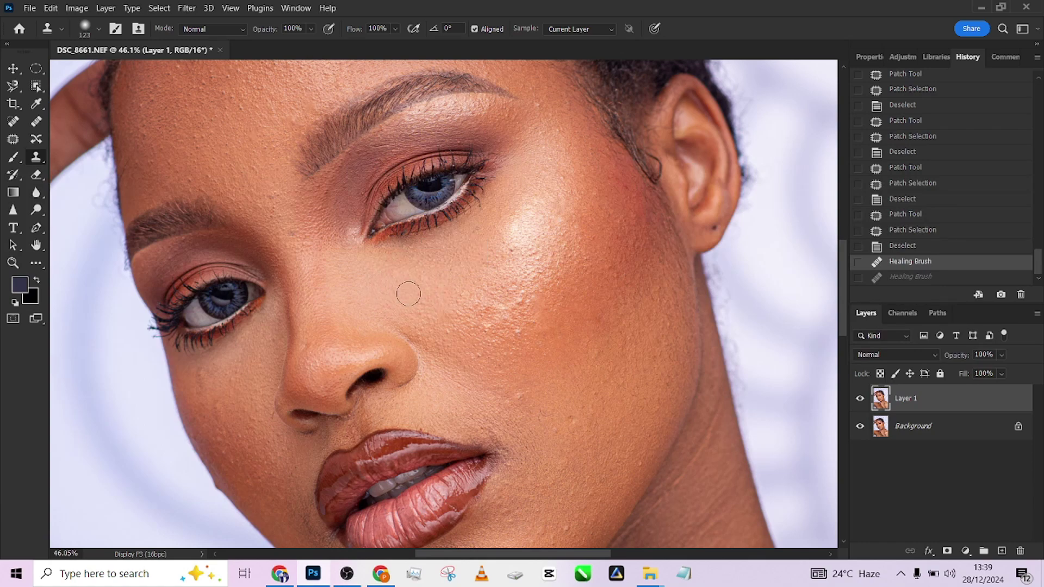
pyautogui.keyDown('alt'); pyautogui.click(415, 290); pyautogui.keyUp('alt')
pyautogui.moveTo(452, 311)
pyautogui.mouseDown()
pyautogui.moveTo(557, 318)
pyautogui.moveTo(577, 280)
pyautogui.moveTo(597, 273)
pyautogui.mouseUp()
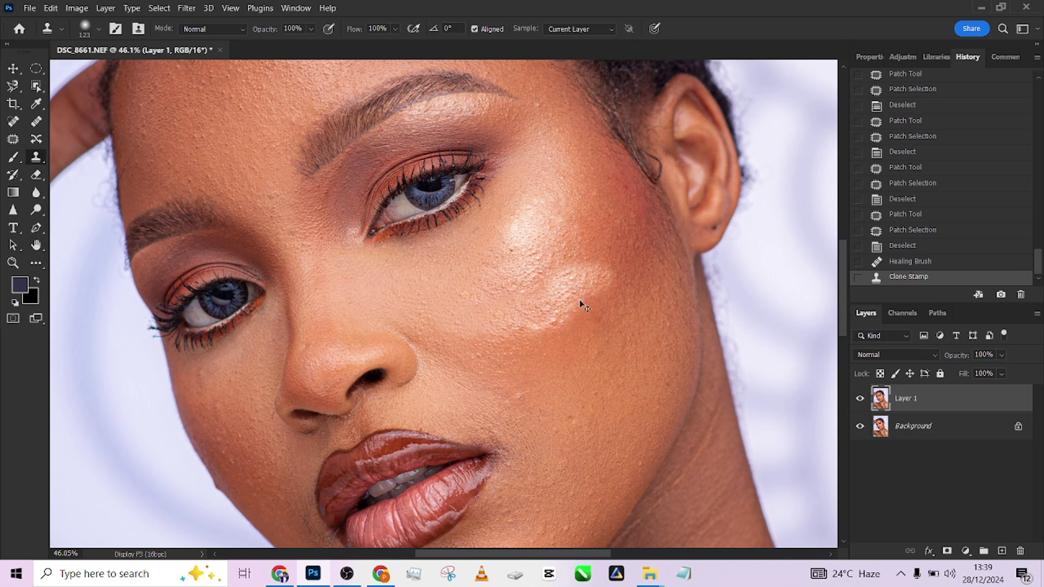
pyautogui.hotkey('ctrl', 'z')
# Step: Clone a copy of the eye below the original and over the nose, then undo it
pyautogui.keyDown('alt'); pyautogui.rightClick(421, 191); pyautogui.keyUp('alt')
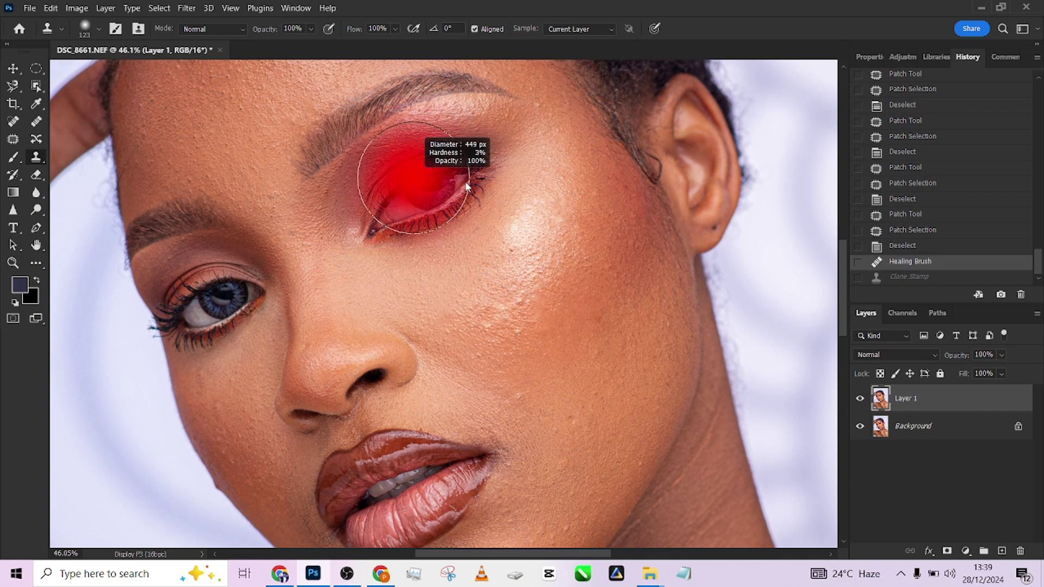
pyautogui.keyDown('alt'); pyautogui.rightClick(421, 191); pyautogui.keyUp('alt')
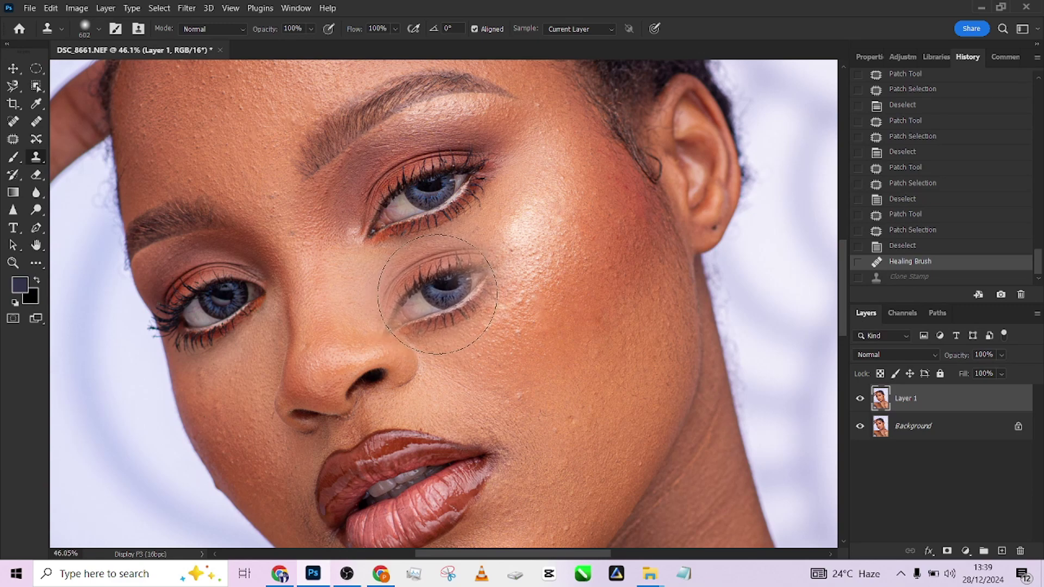
pyautogui.moveTo(438, 294)
pyautogui.mouseDown()
pyautogui.moveTo(512, 258)
pyautogui.moveTo(521, 269)
pyautogui.moveTo(565, 218)
pyautogui.moveTo(553, 232)
pyautogui.mouseUp()
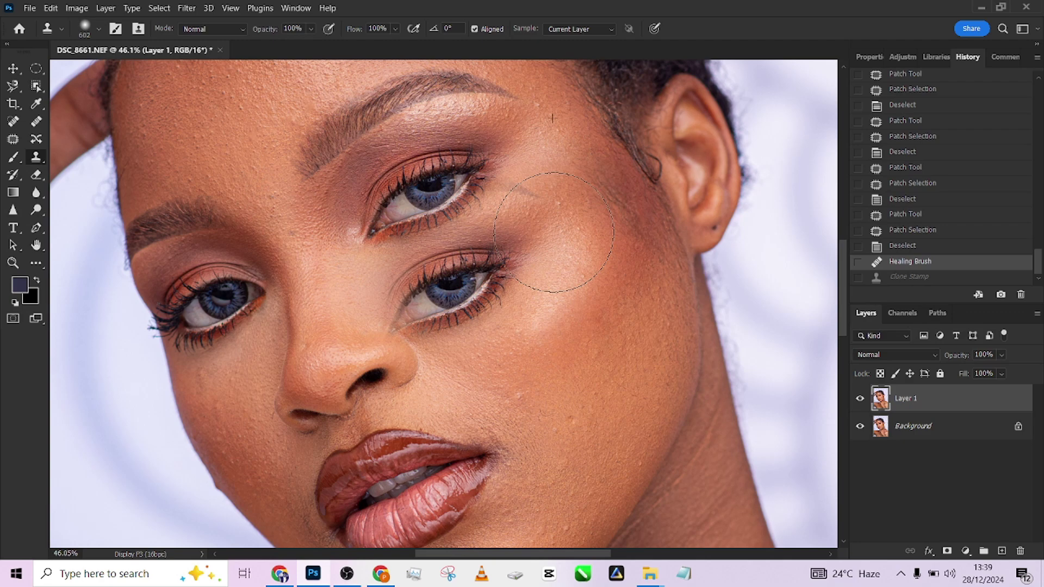
pyautogui.moveTo(431, 337)
pyautogui.mouseDown()
pyautogui.moveTo(394, 346)
pyautogui.moveTo(433, 324)
pyautogui.mouseUp()
pyautogui.hotkey('ctrl', 'z')
pyautogui.hotkey('ctrl', 'shift', 'z')
pyautogui.hotkey('ctrl', 'z')
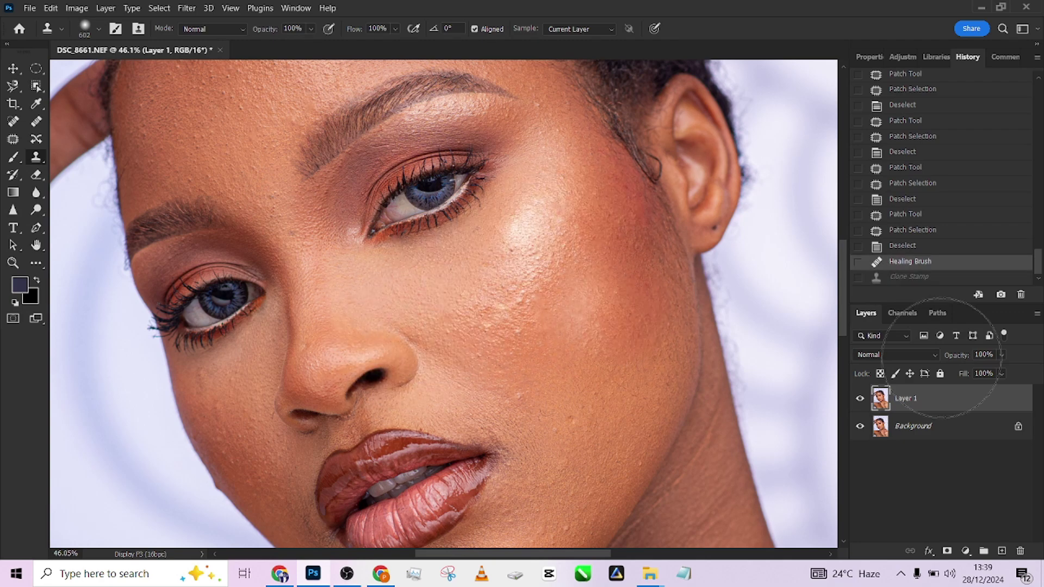
# Step: Delete Layer 1 by dragging it to the trash
pyautogui.moveTo(978, 392); pyautogui.dragTo(1020, 550)
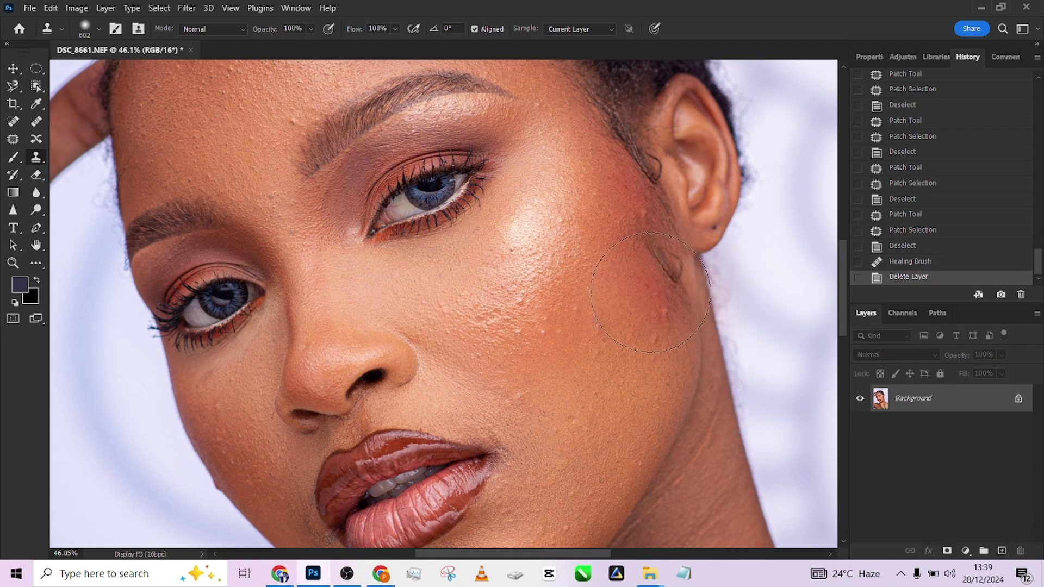
pyautogui.scroll(-5, 471, 259)
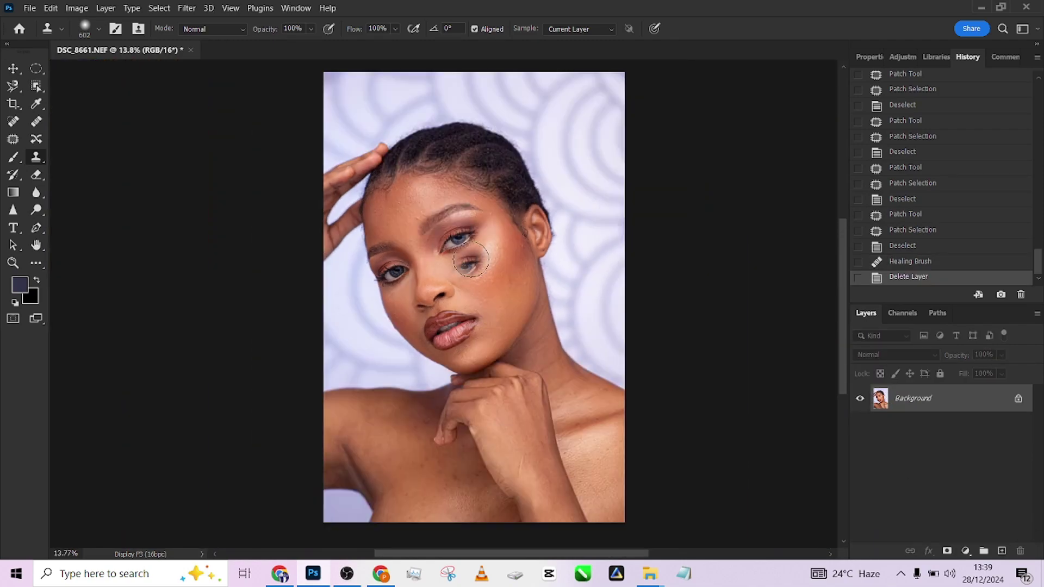
pyautogui.scroll(4, 614, 173)
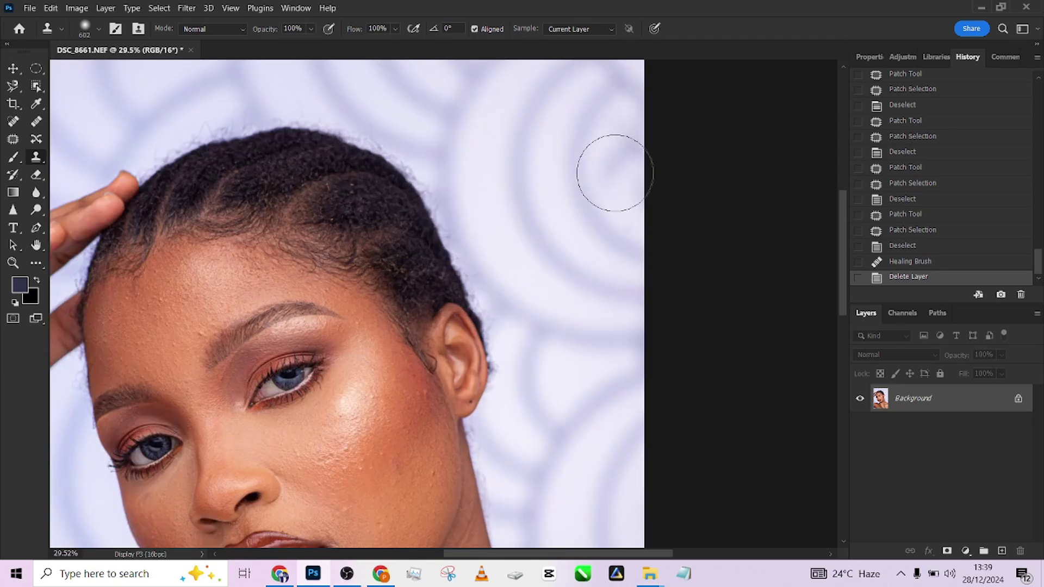
# Step: Test smaller Clone Stamp strokes on the background pattern, then undo them all
pyautogui.moveTo(615, 173); pyautogui.dragTo(587, 173)
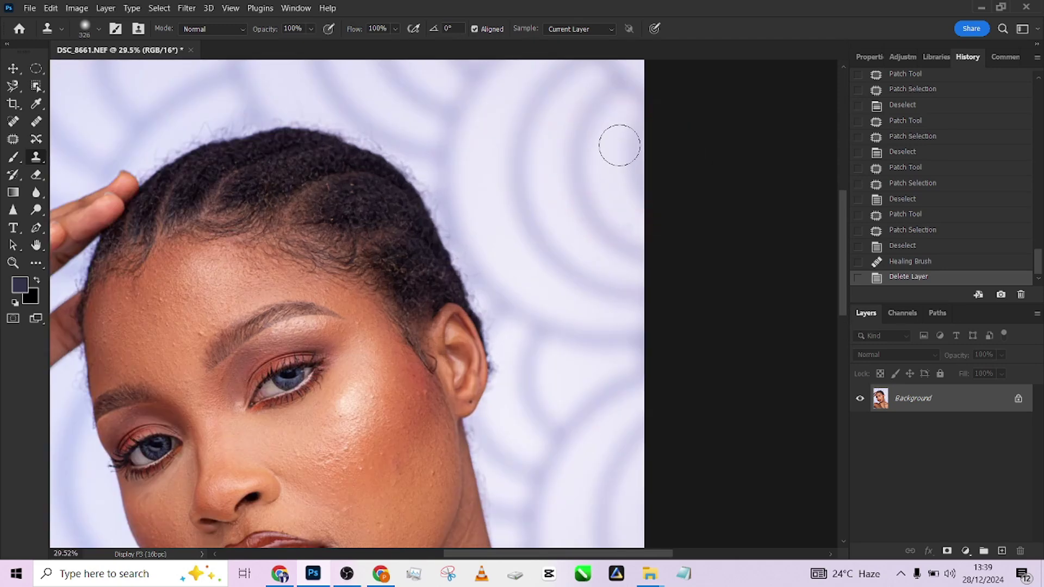
pyautogui.click(587, 175)
pyautogui.hotkey('ctrl', 'z')
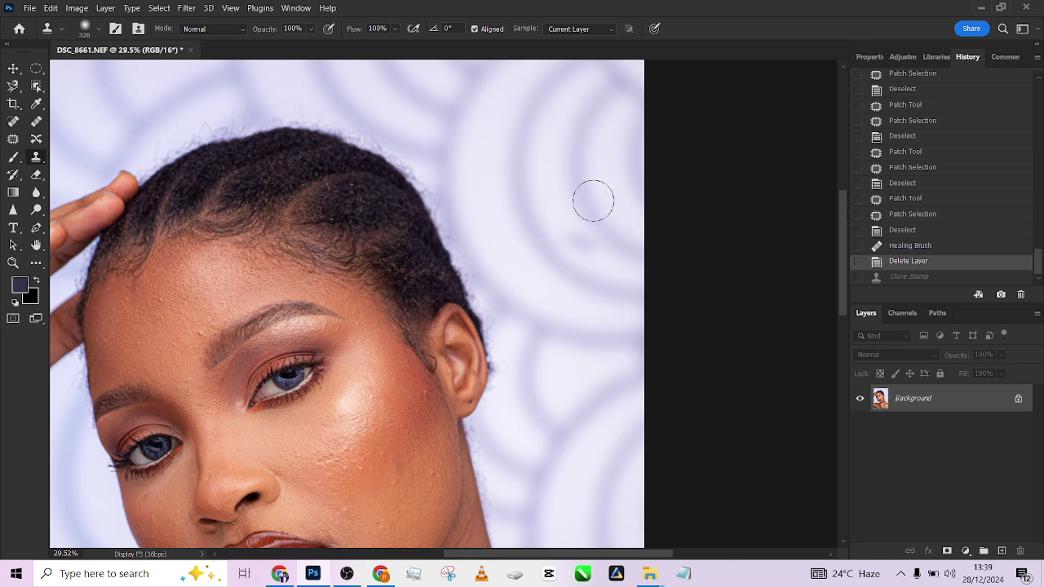
pyautogui.keyDown('alt'); pyautogui.click(551, 126); pyautogui.keyUp('alt')
pyautogui.moveTo(572, 165)
pyautogui.mouseDown()
pyautogui.moveTo(592, 217)
pyautogui.moveTo(618, 241)
pyautogui.moveTo(576, 210)
pyautogui.mouseUp()
pyautogui.click(575, 209)
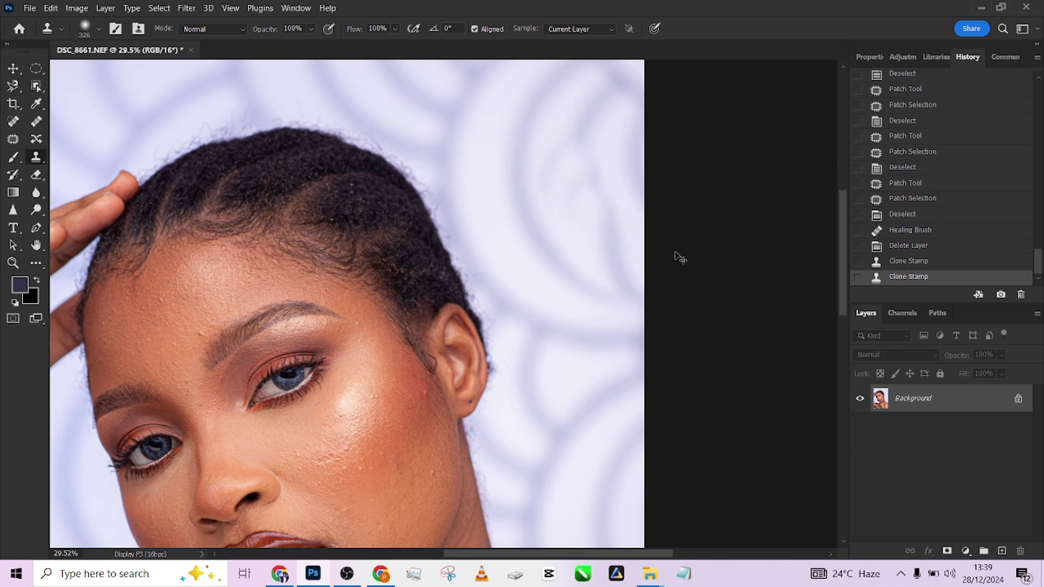
pyautogui.hotkey('ctrl', 'z')
pyautogui.scroll(-2, 659, 249)
pyautogui.hotkey('ctrl', 'z')
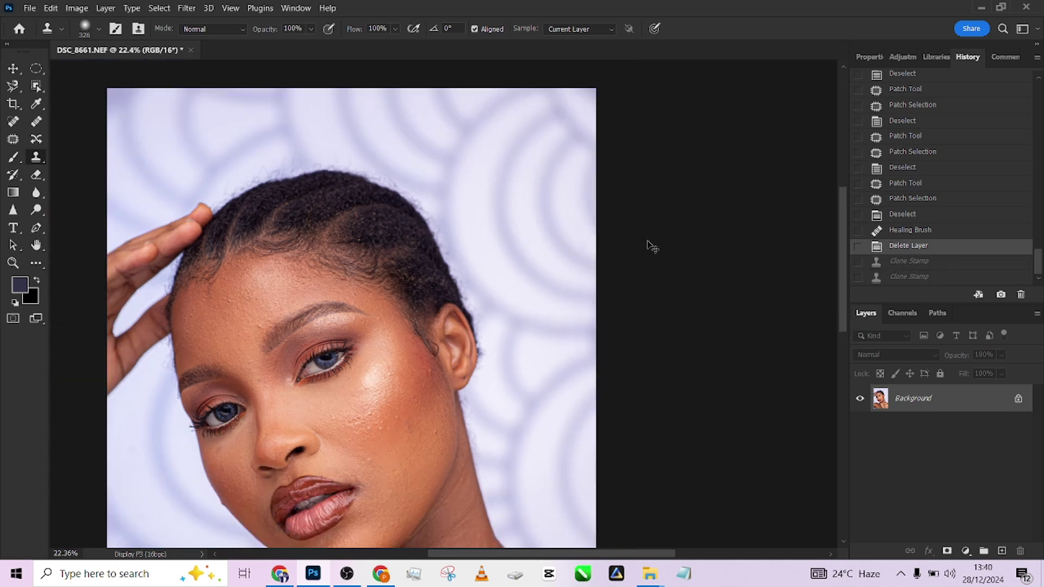
pyautogui.click(380, 575)
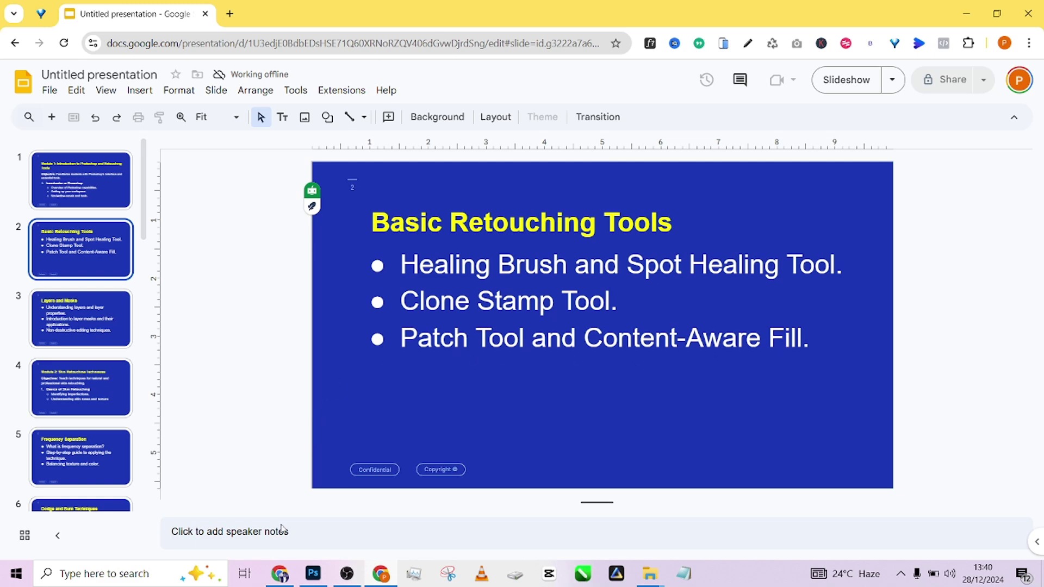
# Step: Return to the portrait, frame the top of the head, and pick the plain Lasso tool
pyautogui.click(313, 573)
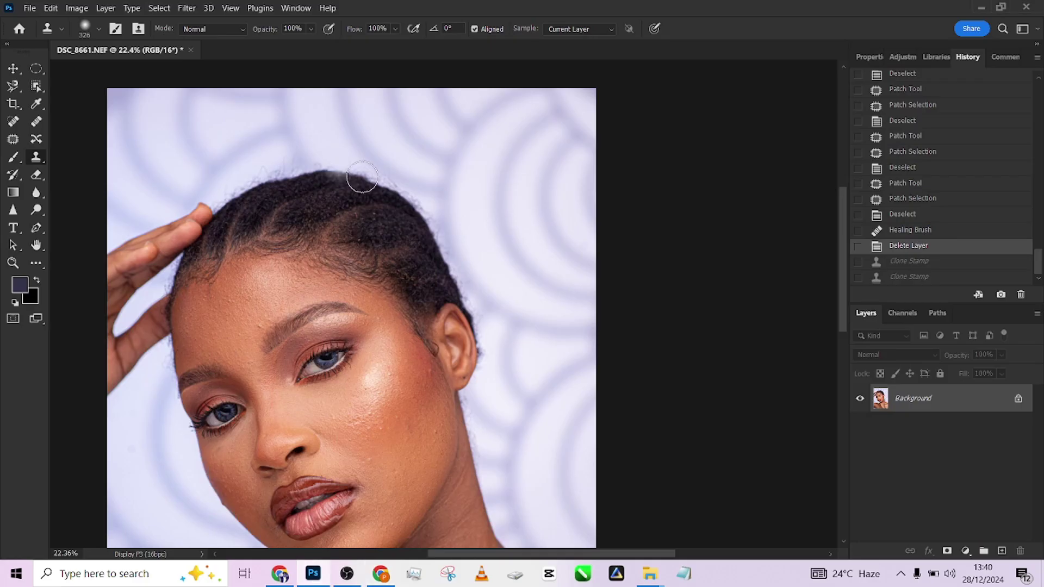
pyautogui.moveTo(425, 88); pyautogui.dragTo(345, 233)
pyautogui.scroll(-2, 344, 234)
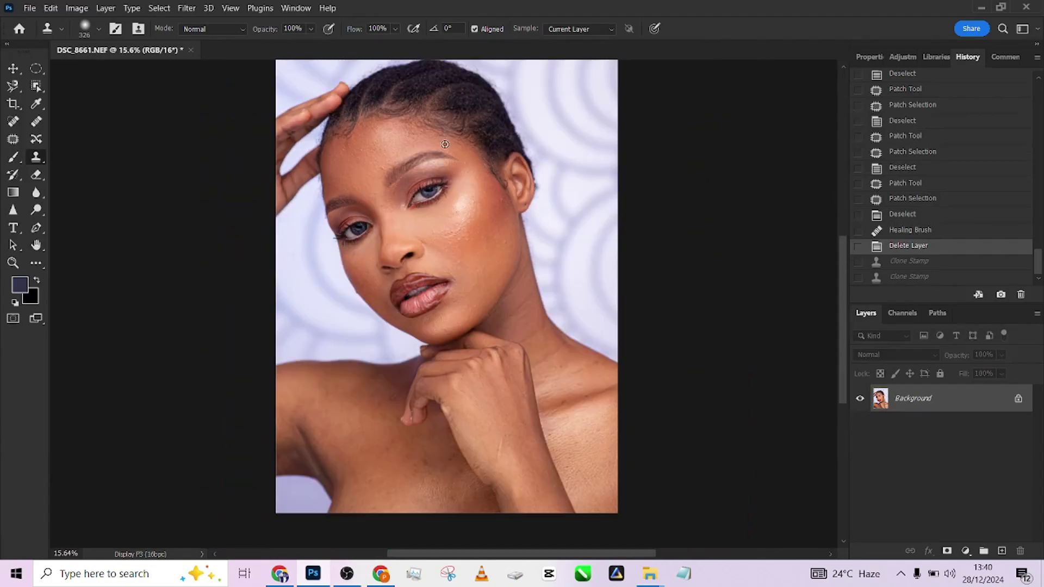
pyautogui.scroll(3, 531, 164)
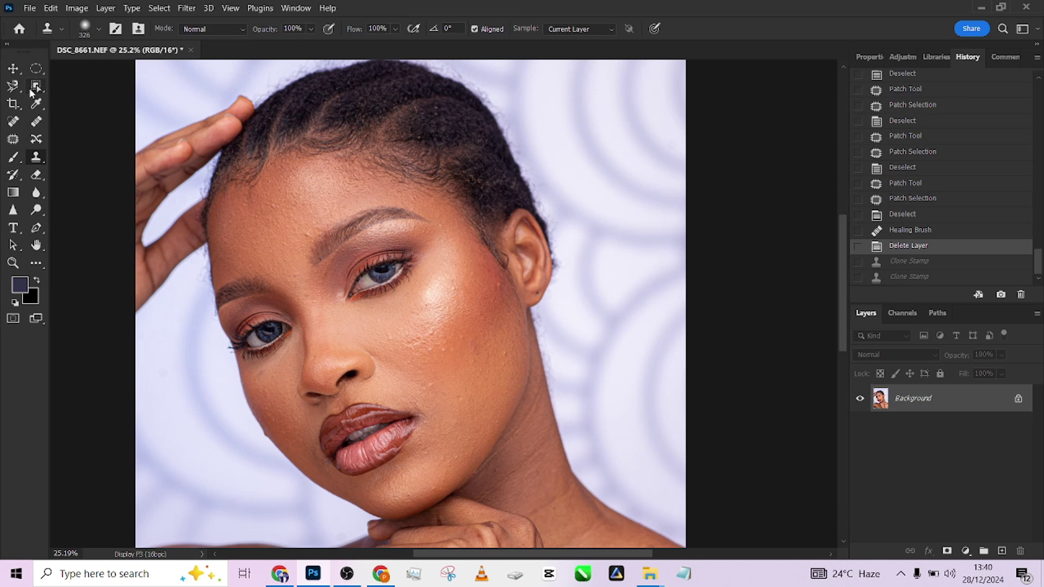
pyautogui.click(37, 86)
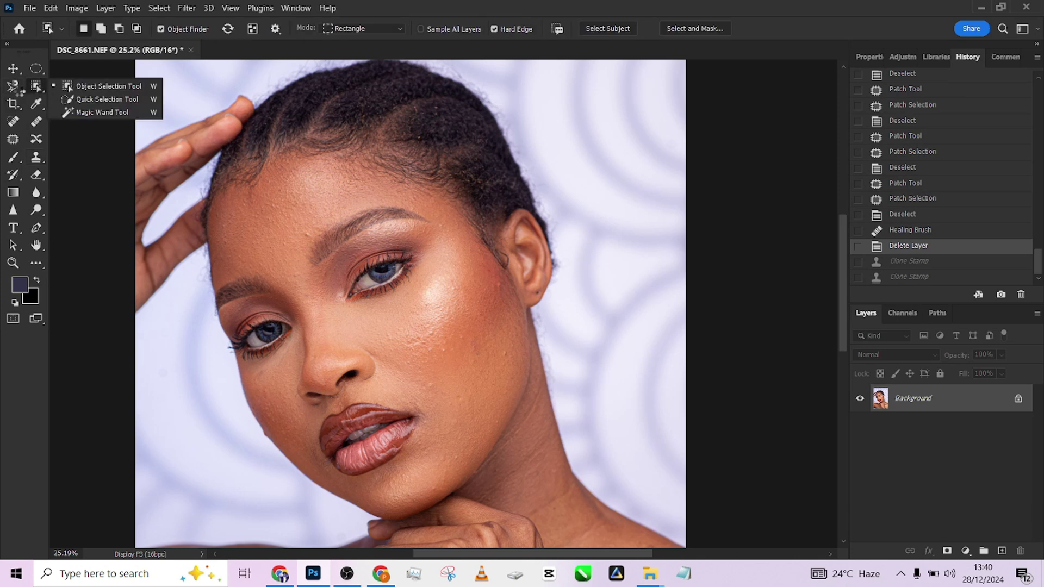
pyautogui.press('Escape')
pyautogui.click(16, 93)
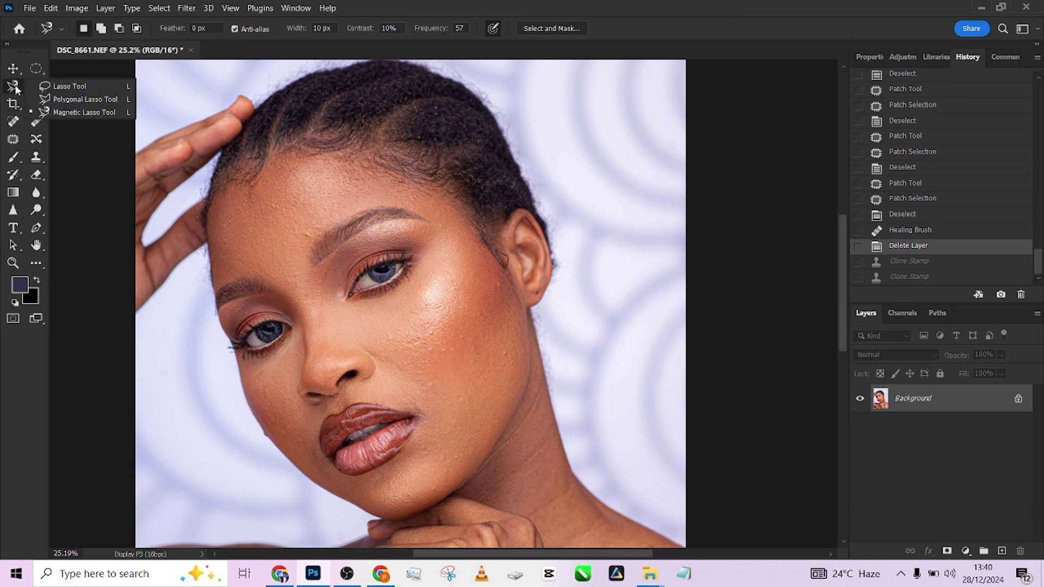
pyautogui.press('Escape')
pyautogui.hotkey('shift', 'l')
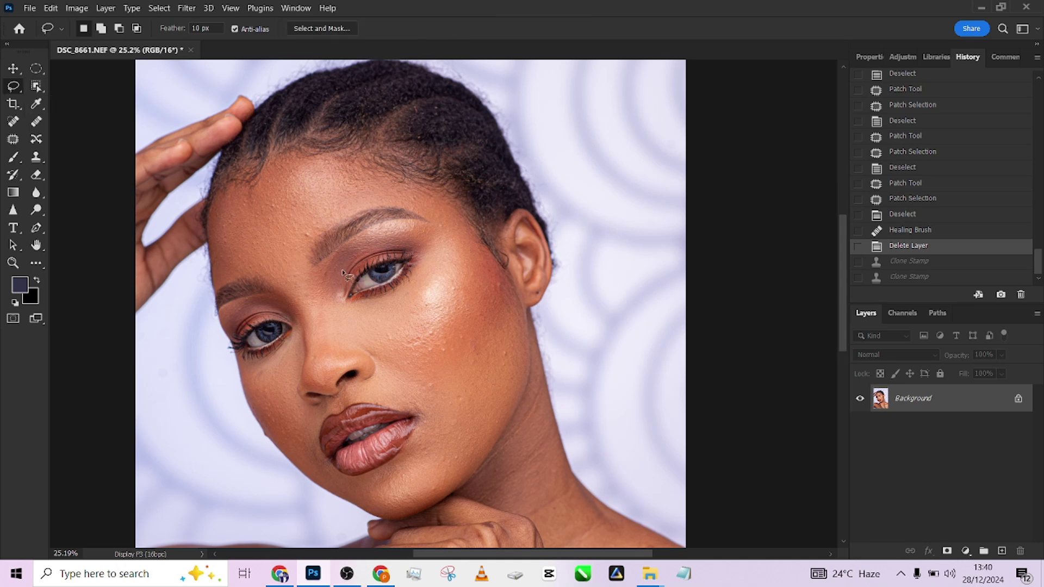
# Step: Lasso the upper eye and open Content-Aware Fill on that selection
pyautogui.moveTo(351, 252)
pyautogui.mouseDown()
pyautogui.moveTo(389, 245)
pyautogui.moveTo(424, 267)
pyautogui.moveTo(400, 306)
pyautogui.moveTo(345, 309)
pyautogui.moveTo(334, 267)
pyautogui.mouseUp()
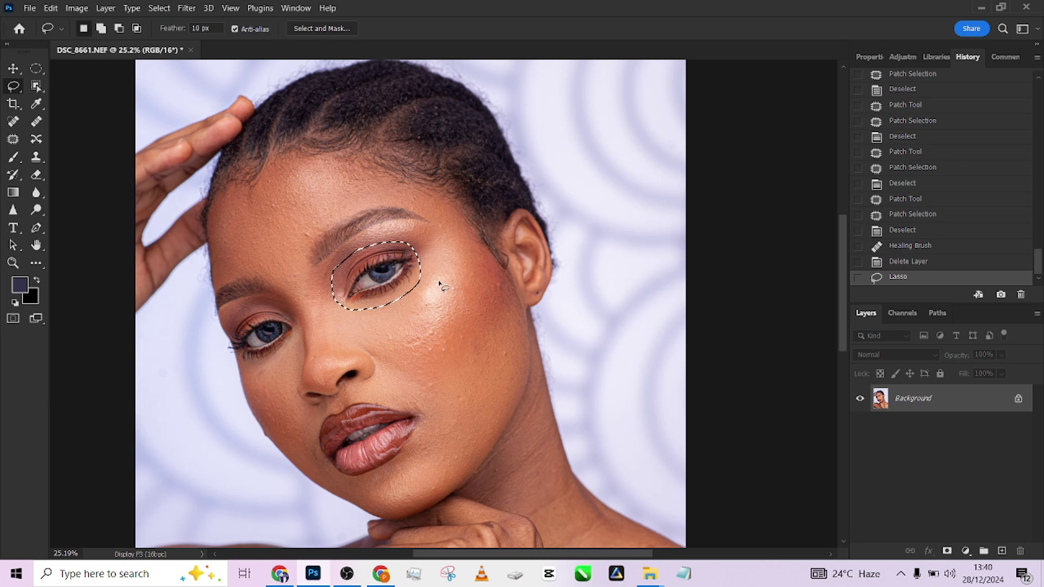
pyautogui.rightClick(402, 263)
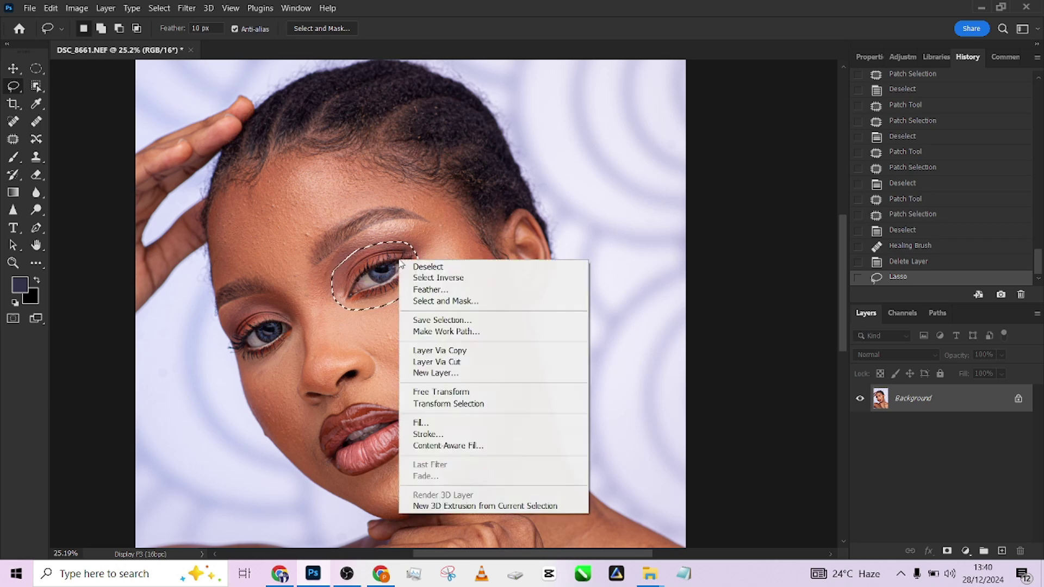
pyautogui.click(463, 448)
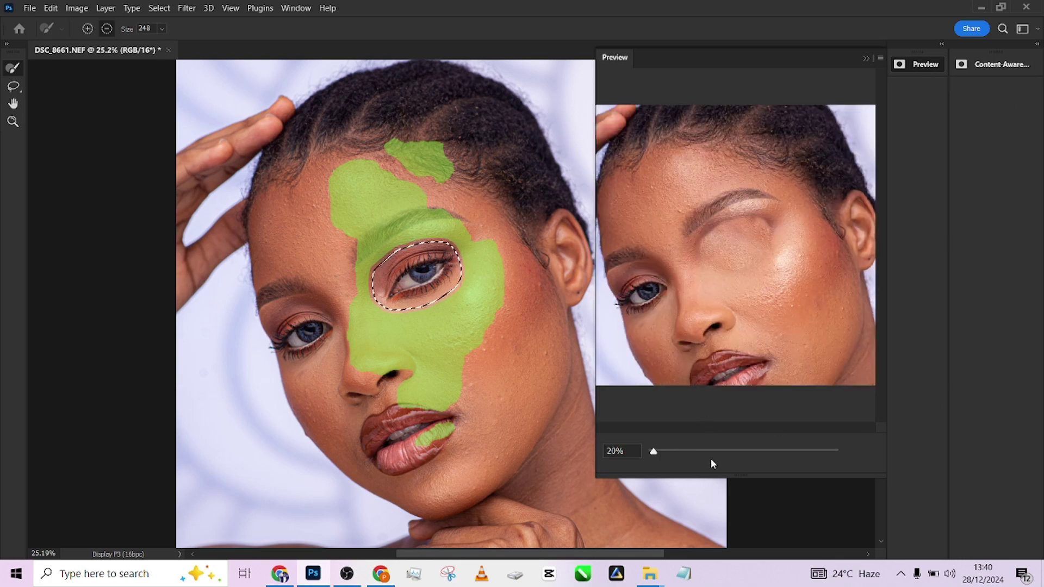
# Step: Cancel the Content-Aware Fill workspace and minimize Photoshop and Chrome
pyautogui.press('Escape')
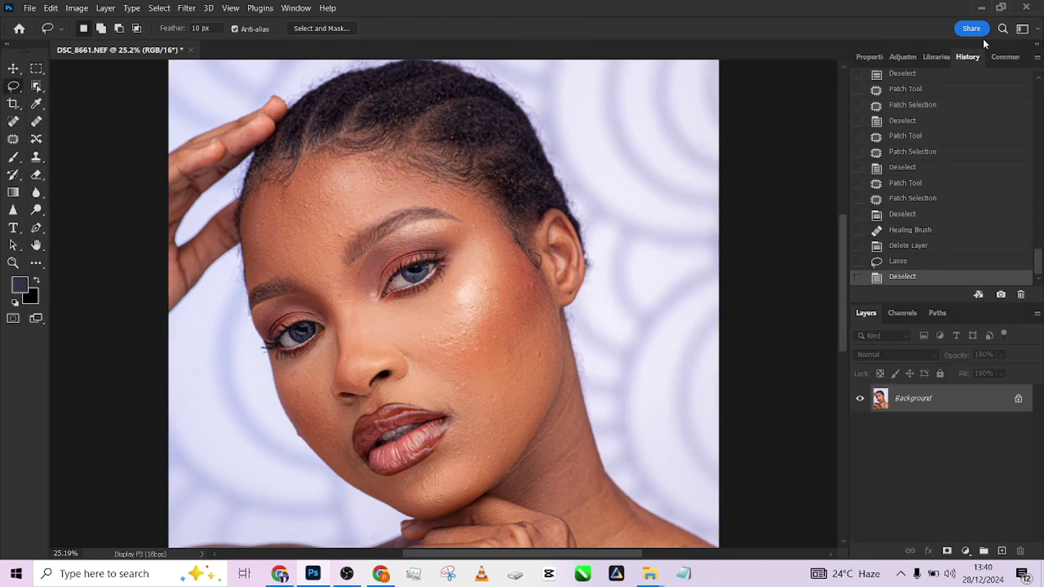
pyautogui.click(981, 7)
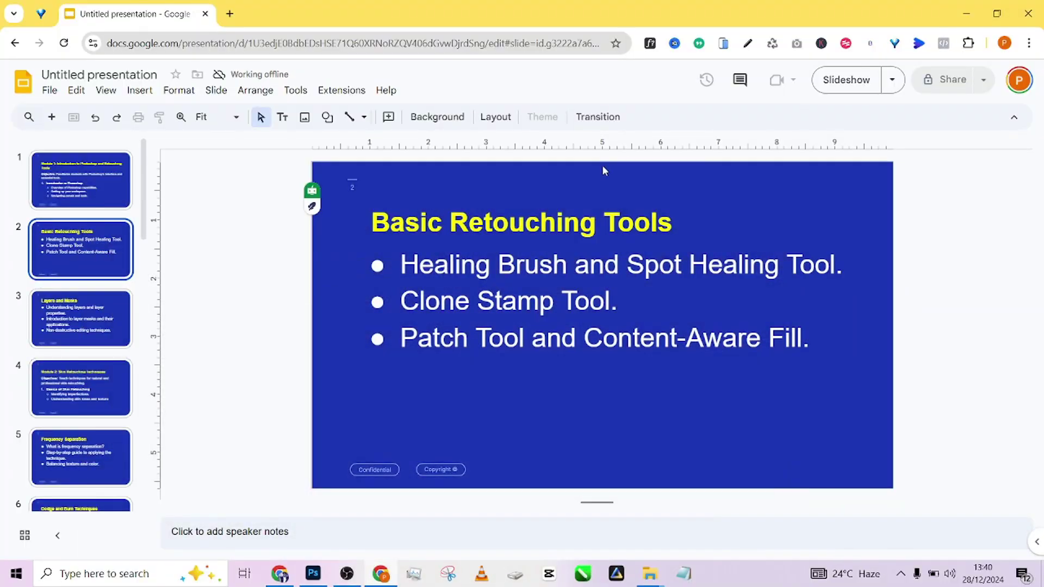
pyautogui.click(966, 13)
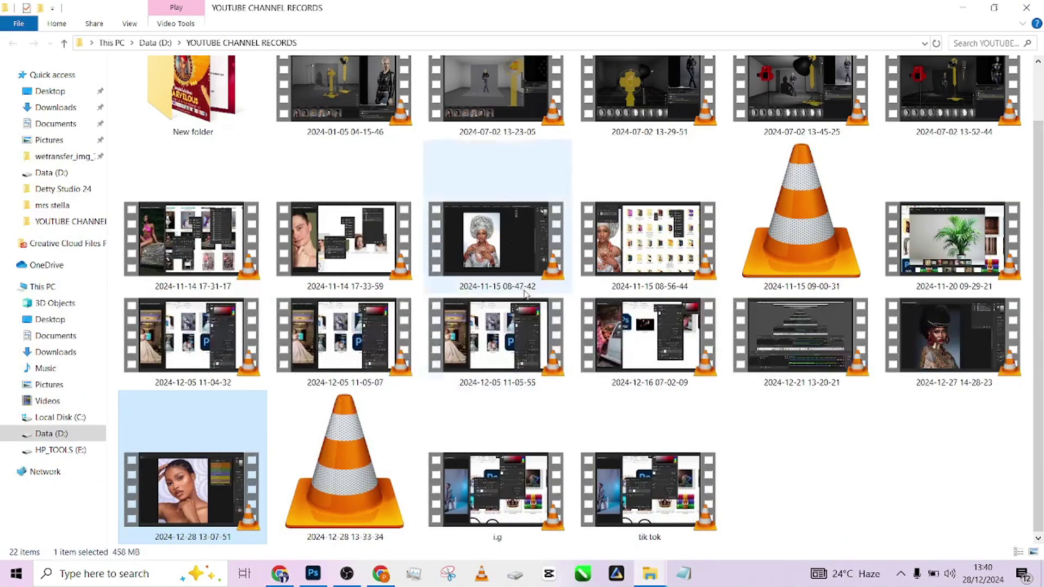
# Step: Open Pictures > New folder (2) and drag the floral-arch photo into Photoshop
pyautogui.click(649, 573)
pyautogui.click(597, 521)
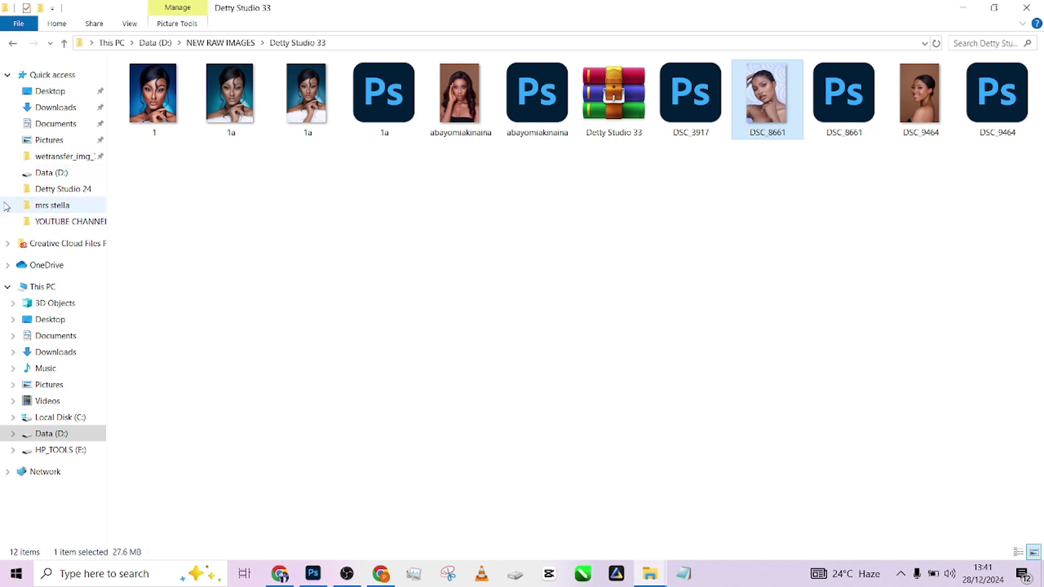
pyautogui.click(76, 384)
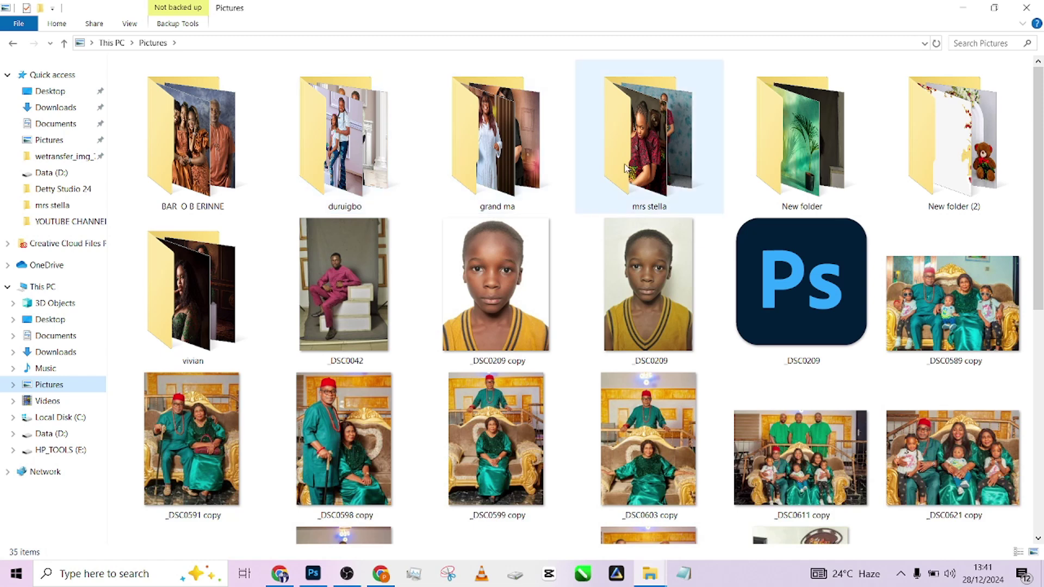
pyautogui.doubleClick(923, 153)
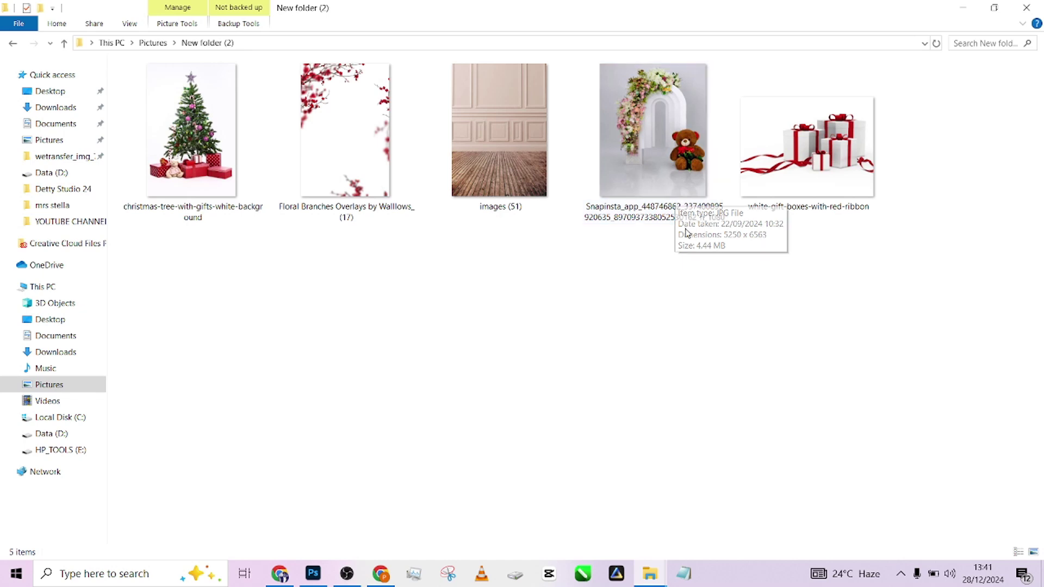
pyautogui.moveTo(675, 201); pyautogui.dragTo(491, 239)
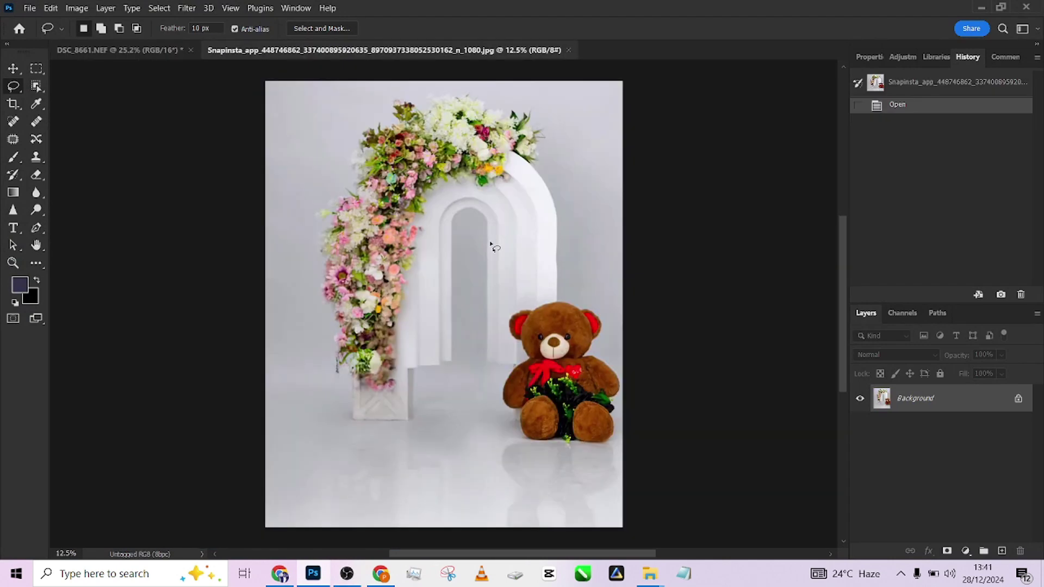
# Step: Lasso the teddy bear and its reflection, preview Content-Aware Fill, then cancel it
pyautogui.moveTo(528, 293)
pyautogui.mouseDown()
pyautogui.moveTo(593, 295)
pyautogui.moveTo(622, 314)
pyautogui.moveTo(638, 384)
pyautogui.moveTo(629, 442)
pyautogui.moveTo(606, 463)
pyautogui.moveTo(548, 460)
pyautogui.moveTo(496, 425)
pyautogui.moveTo(486, 401)
pyautogui.moveTo(492, 305)
pyautogui.mouseUp()
pyautogui.rightClick(544, 343)
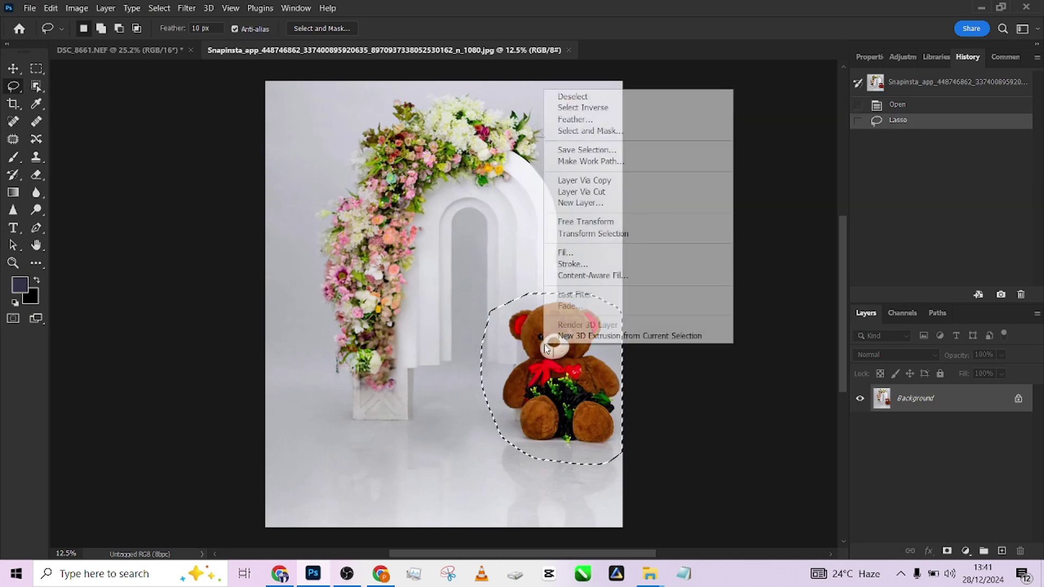
pyautogui.click(590, 276)
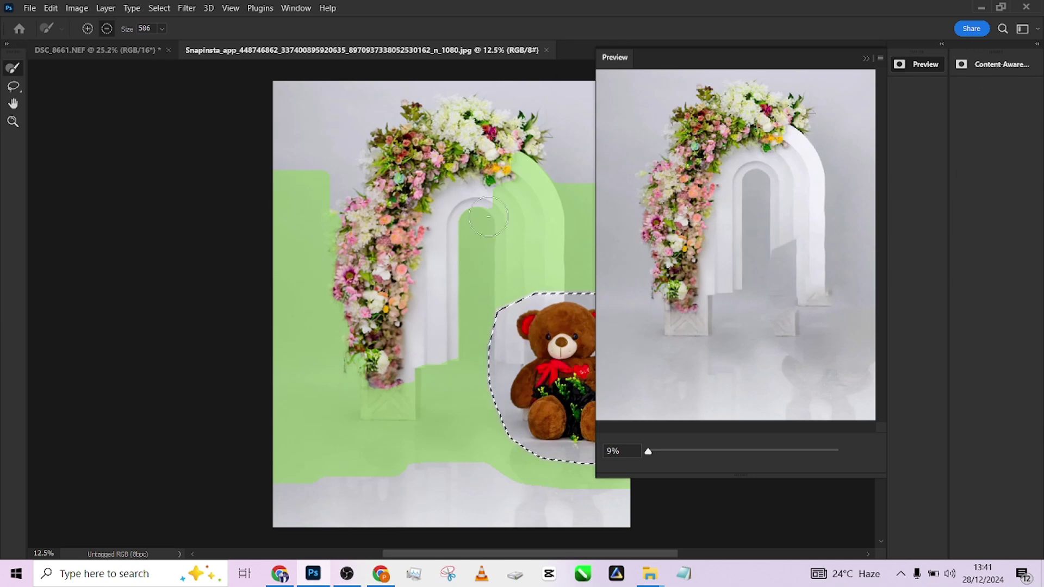
pyautogui.moveTo(488, 216)
pyautogui.mouseDown()
pyautogui.moveTo(524, 227)
pyautogui.moveTo(488, 230)
pyautogui.mouseUp()
pyautogui.press('Escape')
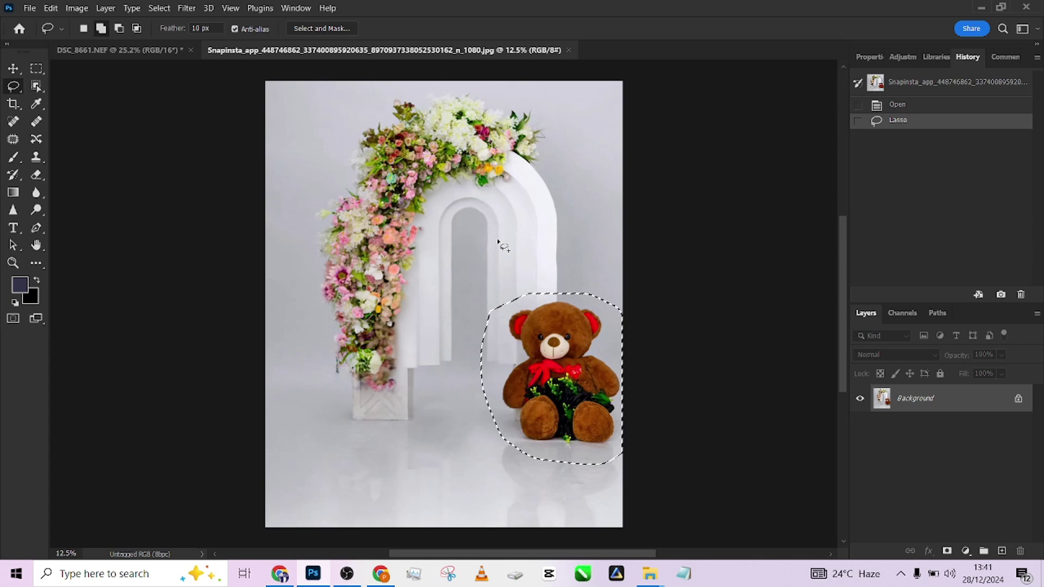
# Step: Fill the bear selection with Content-Aware contents, then deselect
pyautogui.hotkey('shift', 'BackSpace')
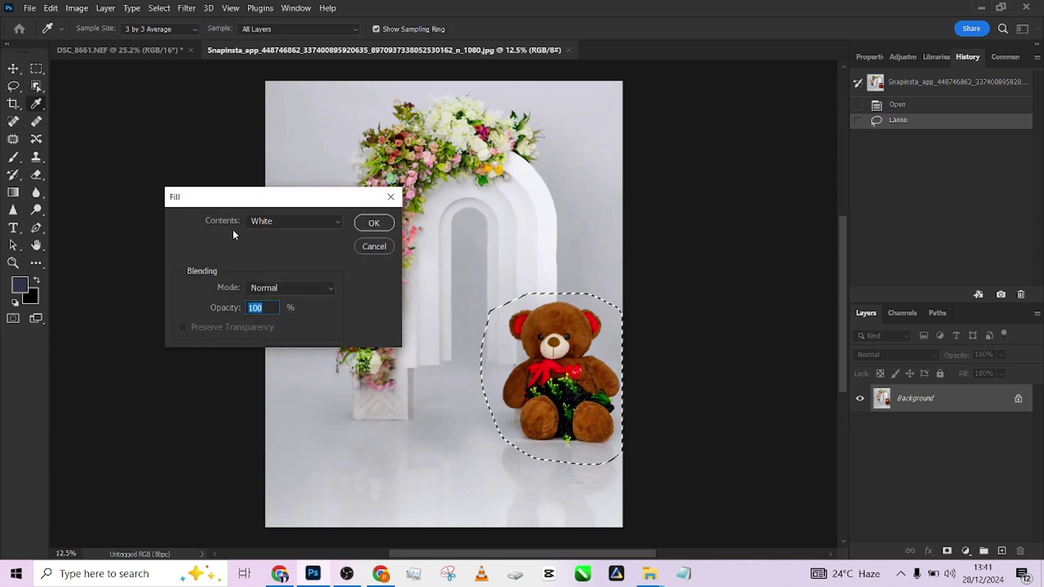
pyautogui.click(274, 220)
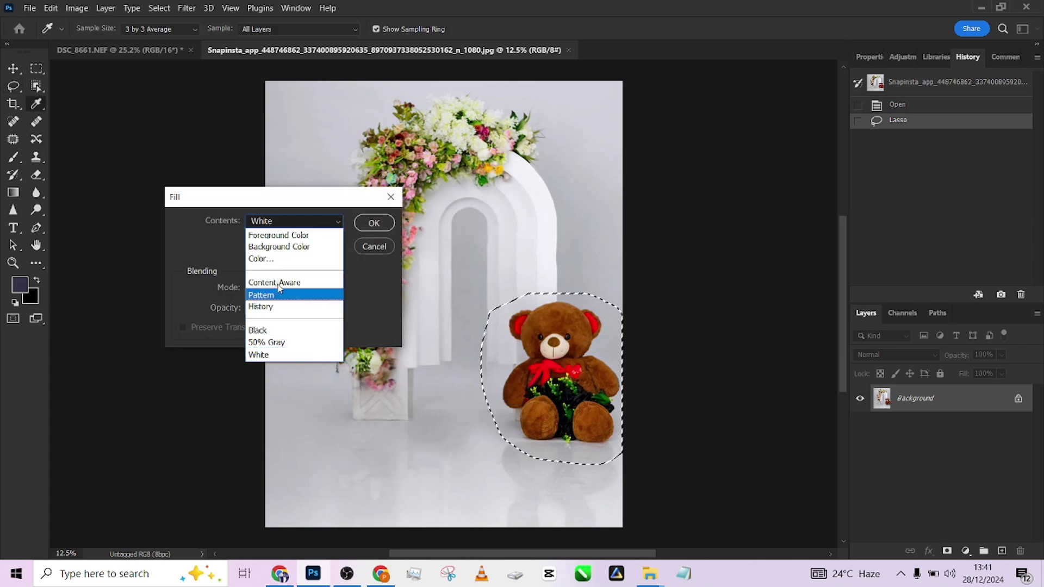
pyautogui.click(282, 283)
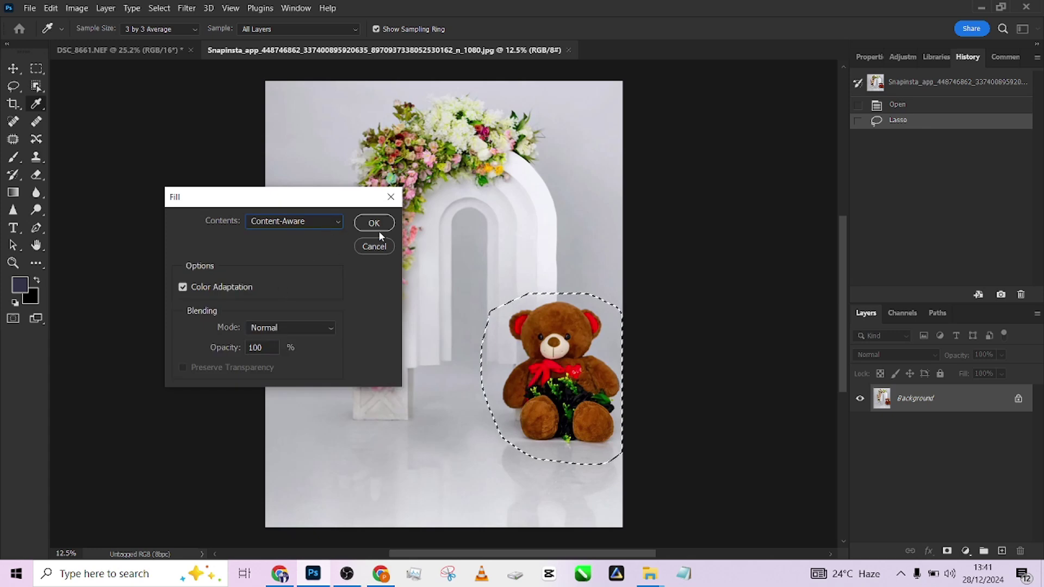
pyautogui.click(377, 228)
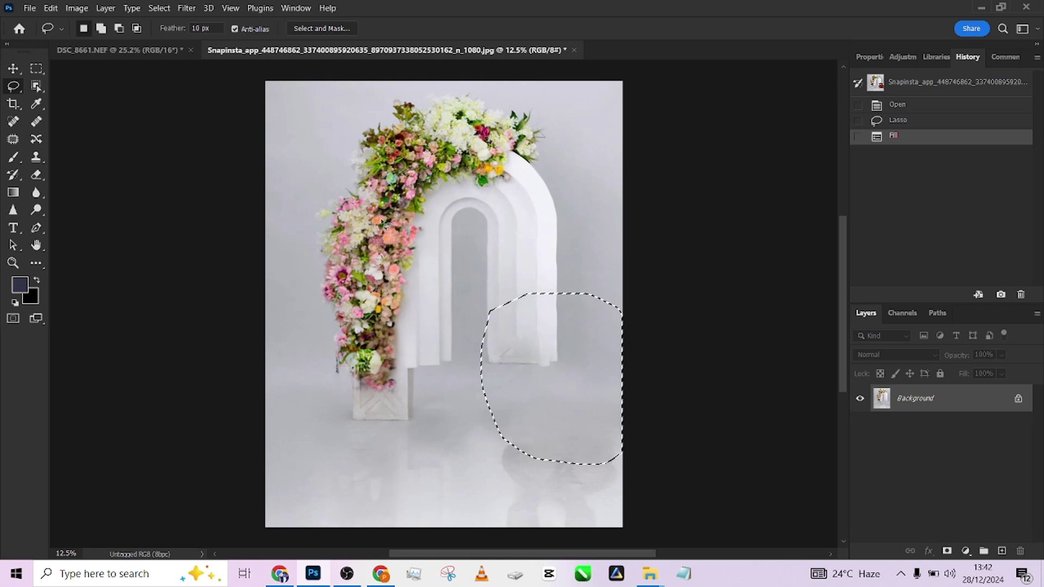
pyautogui.hotkey('ctrl', 'd')
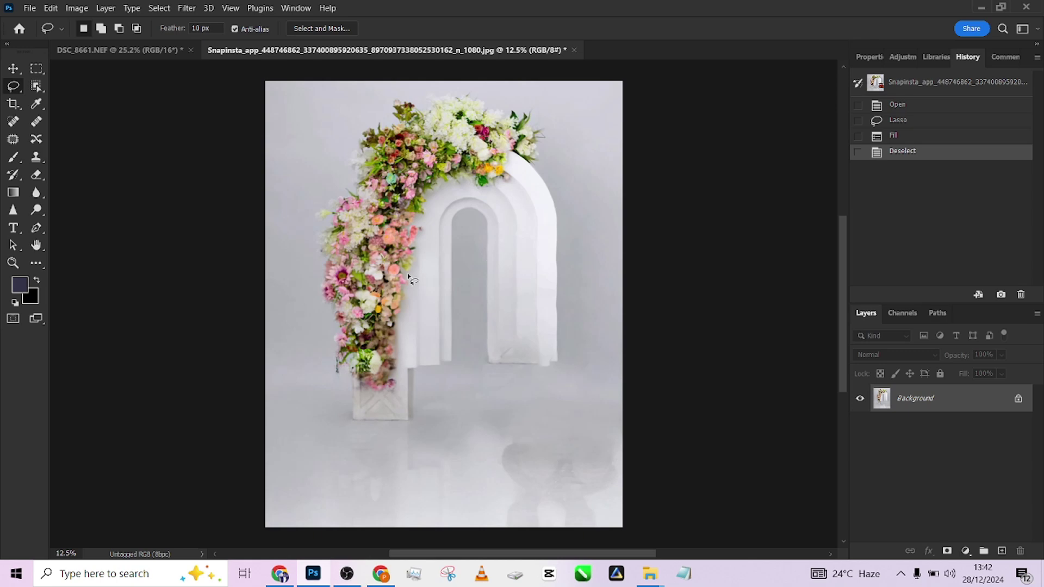
# Step: Inspect the filled area up close, then undo the deselect and fill to restore the bear
pyautogui.scroll(5, 429, 289)
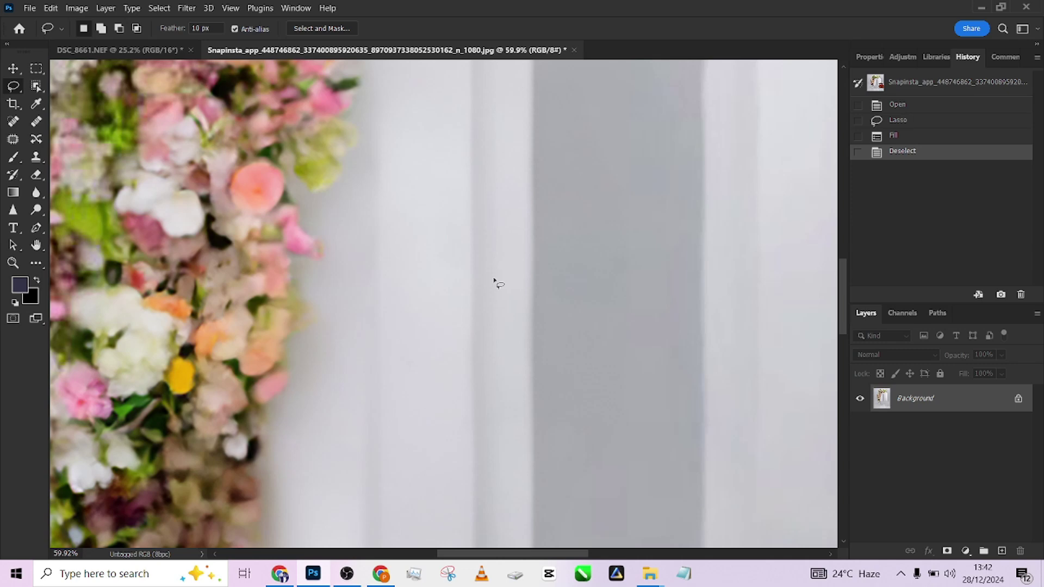
pyautogui.moveTo(497, 284); pyautogui.dragTo(453, 252)
pyautogui.scroll(-3, 453, 251)
pyautogui.scroll(-1, 545, 365)
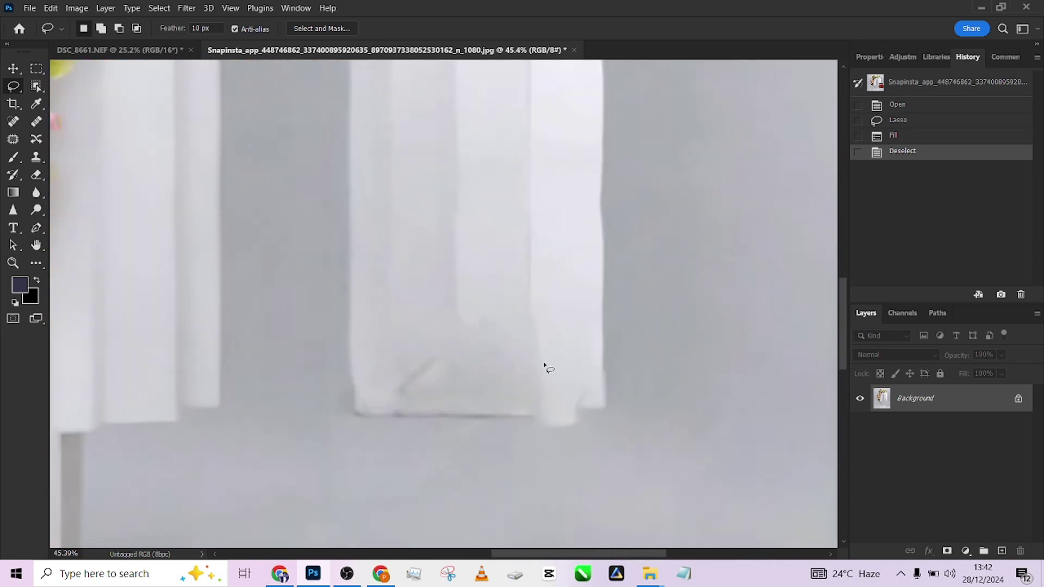
pyautogui.scroll(-6, 467, 234)
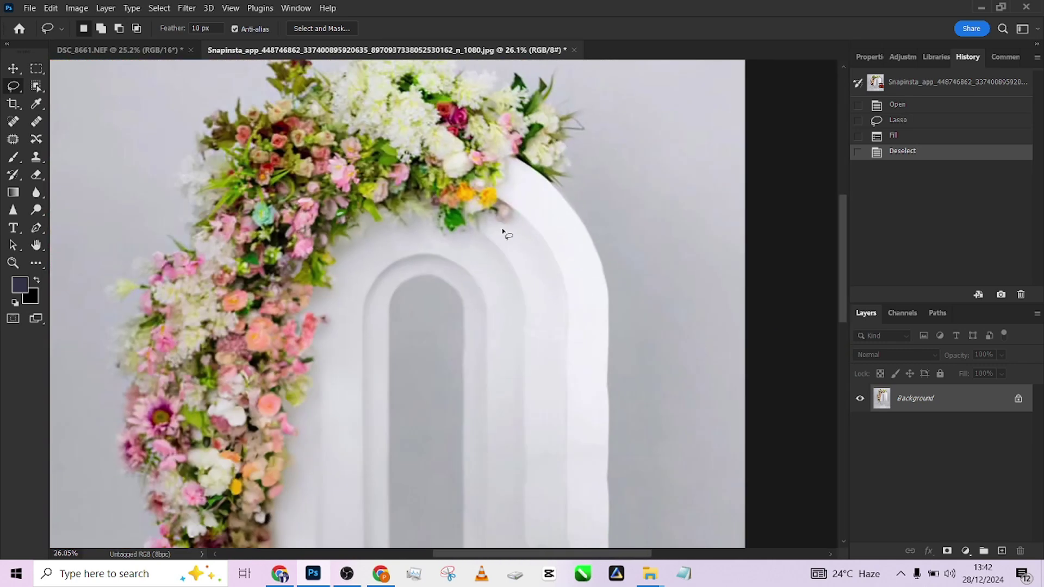
pyautogui.hotkey('ctrl', 'z')
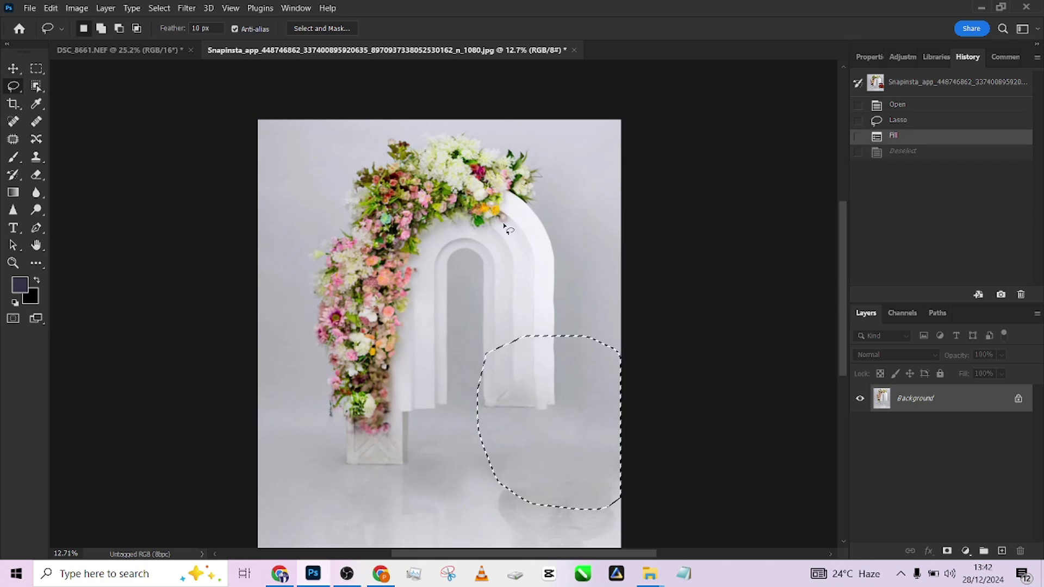
pyautogui.hotkey('ctrl', 'z')
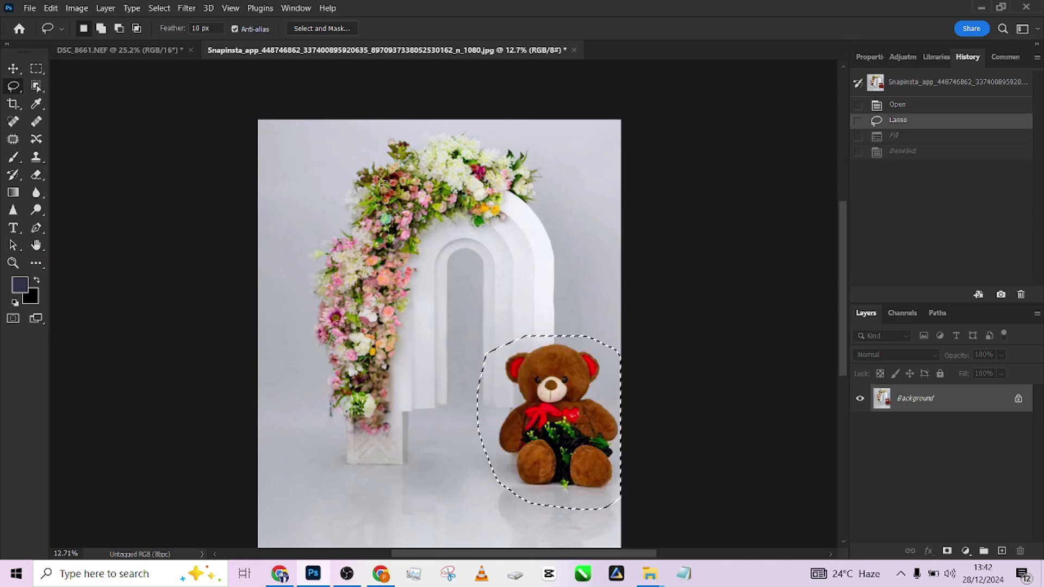
# Step: Reopen Edit > Content-Aware Fill for the bear, cancel it, and deselect
pyautogui.click(55, 8)
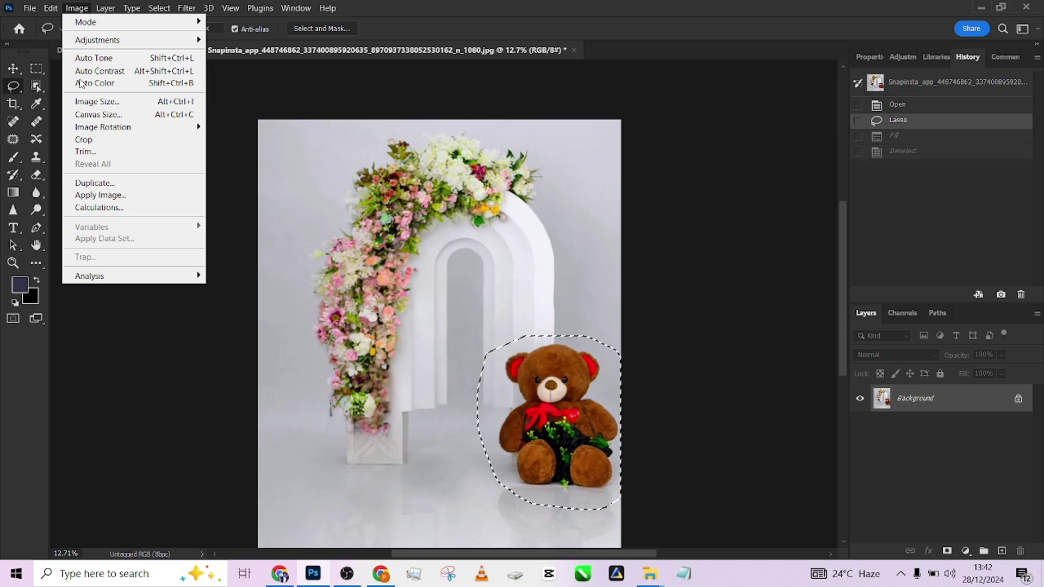
pyautogui.click(89, 232)
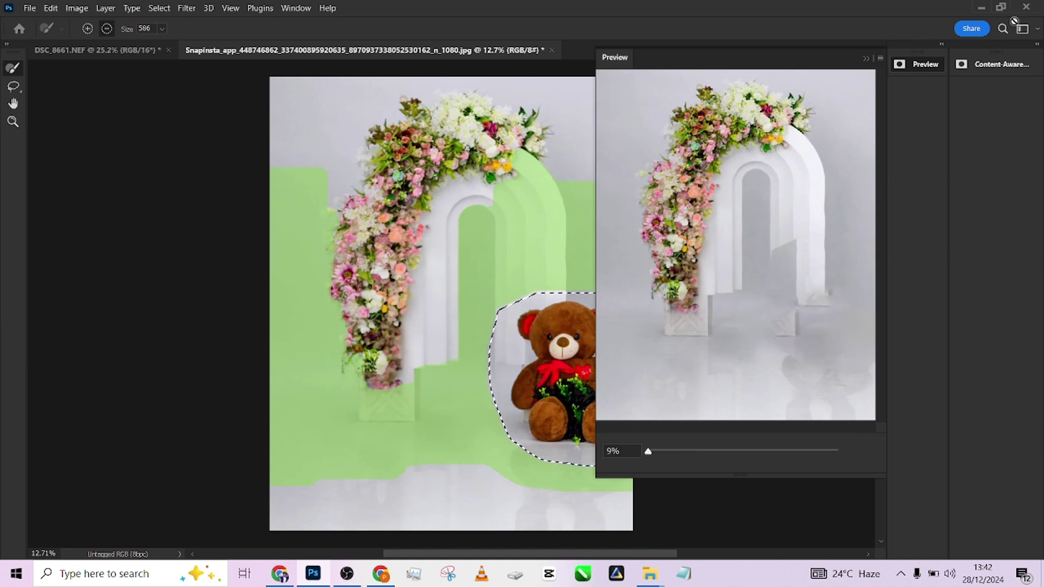
pyautogui.press('Escape')
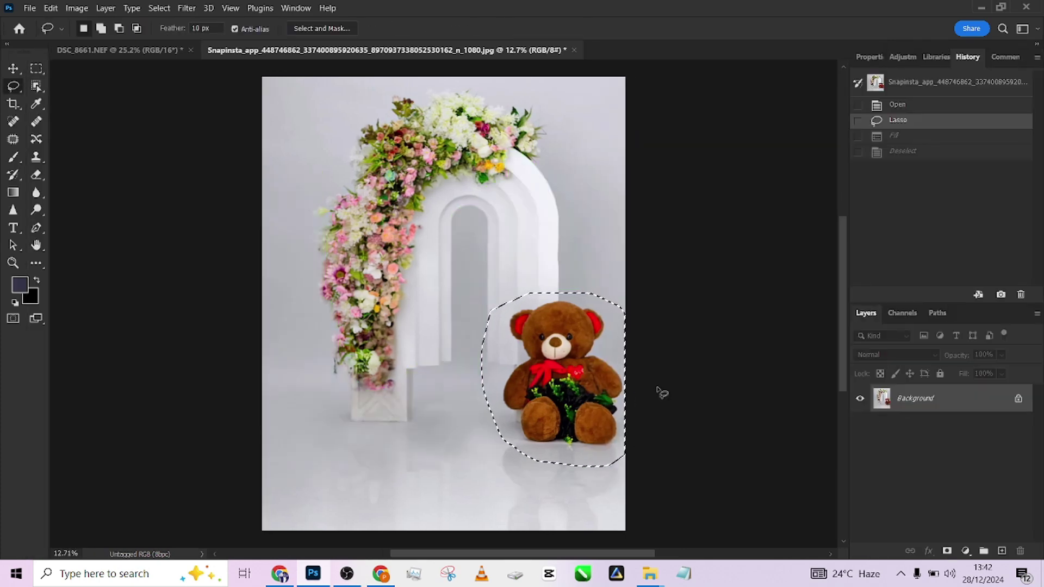
pyautogui.hotkey('ctrl', 'd')
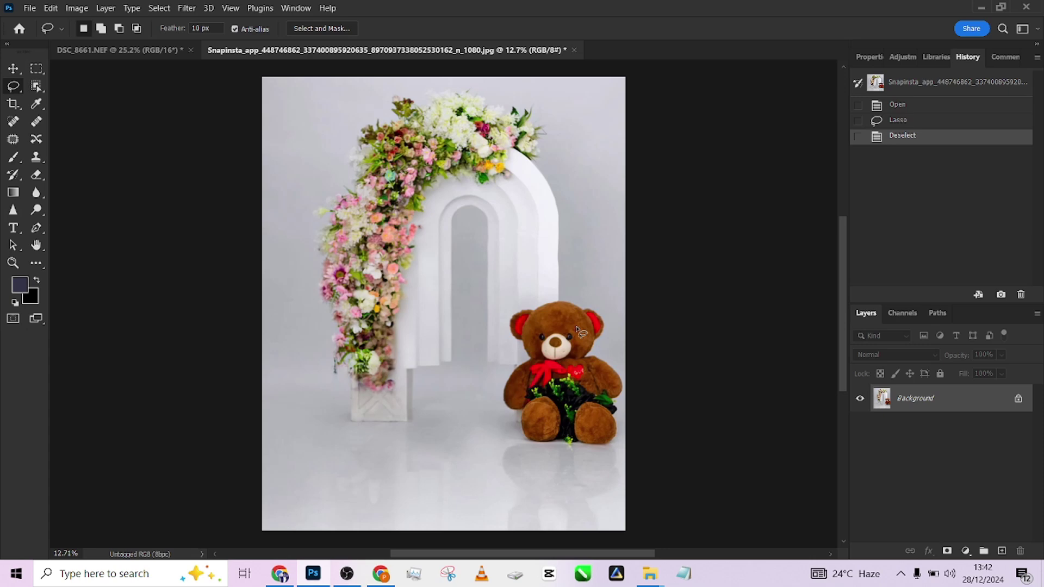